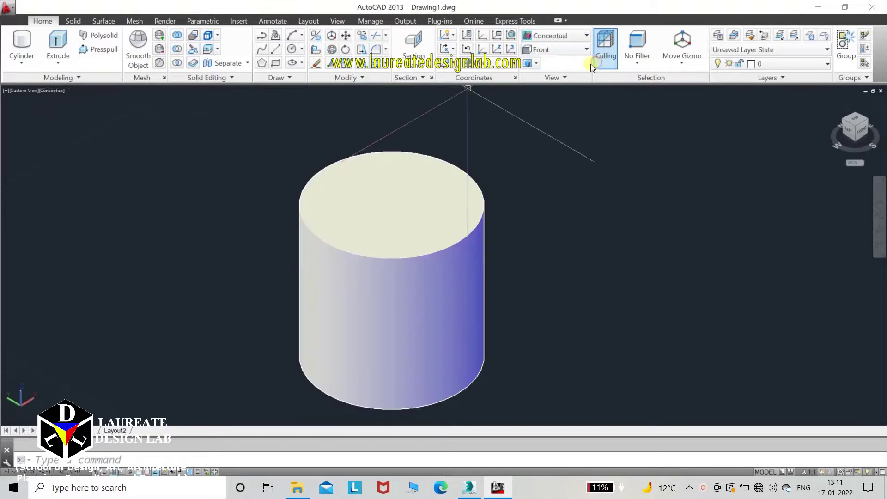
Enable the Midpoint on edge and Center of face 3D object snaps in the drafting settings
click(16, 43)
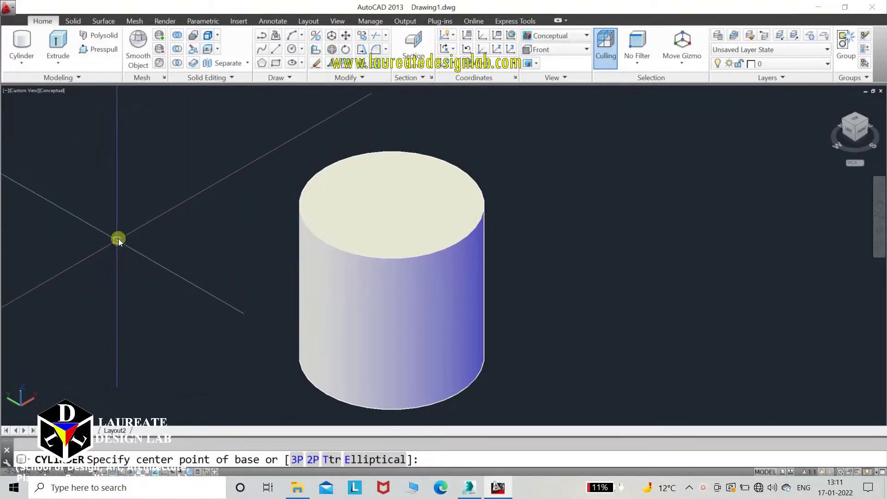
key(Escape)
text(ds)
key(Return)
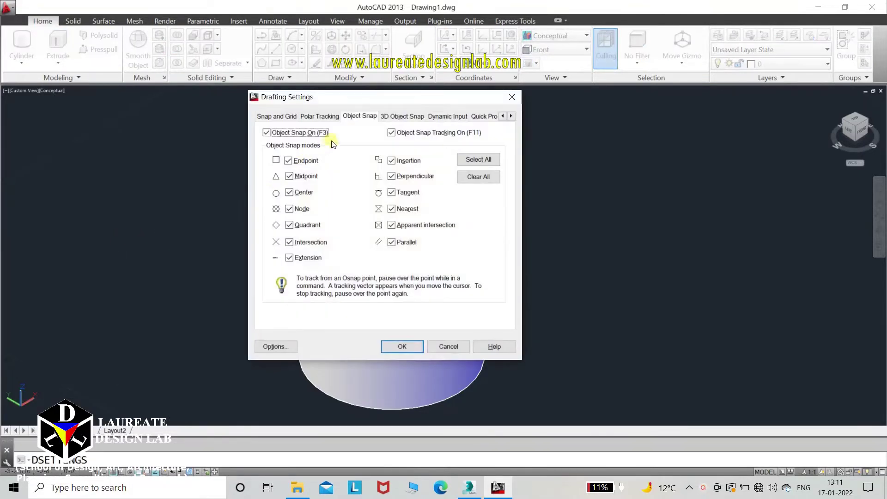
click(396, 117)
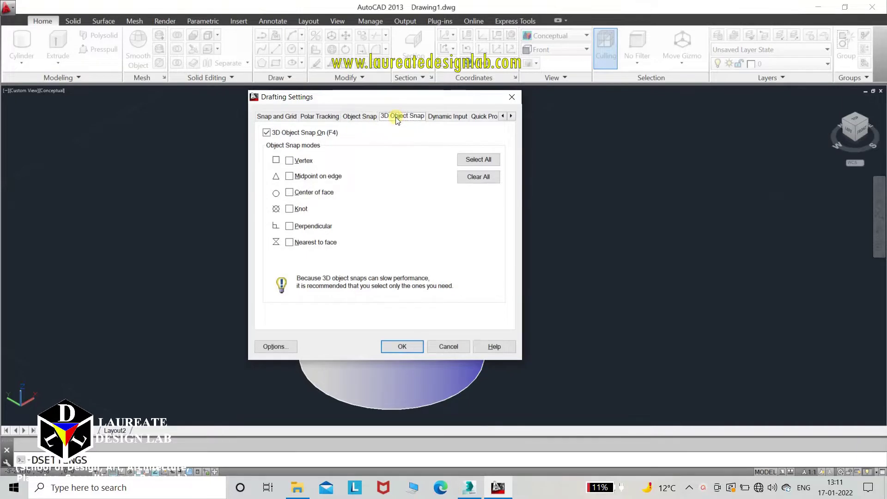
drag(382, 98, 648, 104)
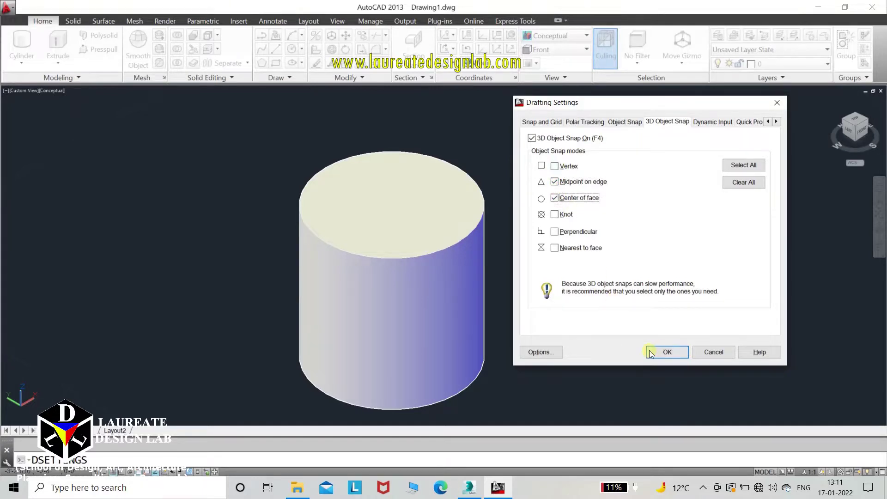
key(Return)
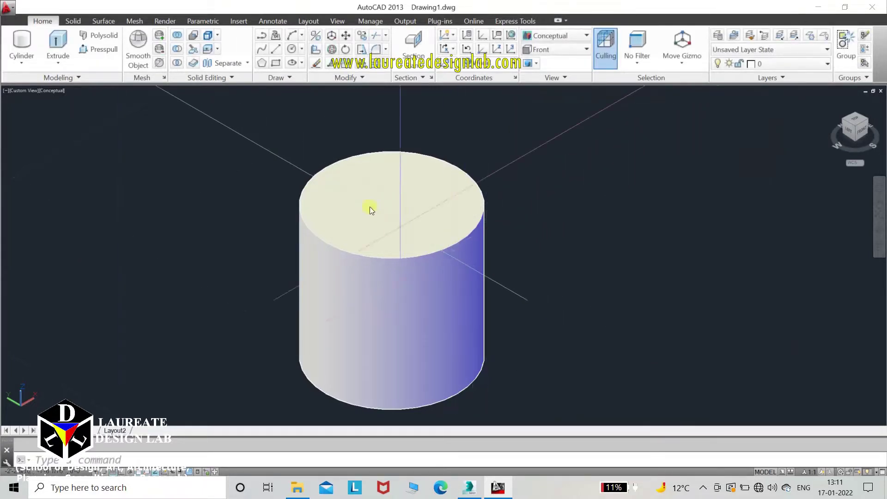
Draw a wider cylinder centred on the existing cylinder's top face, about 11 13/16" in radius and 1'-1 5/16" high
click(22, 40)
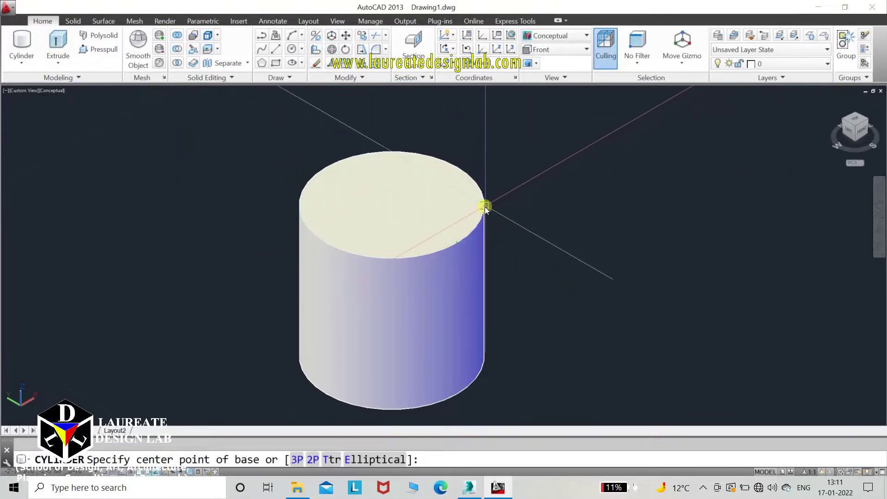
click(389, 210)
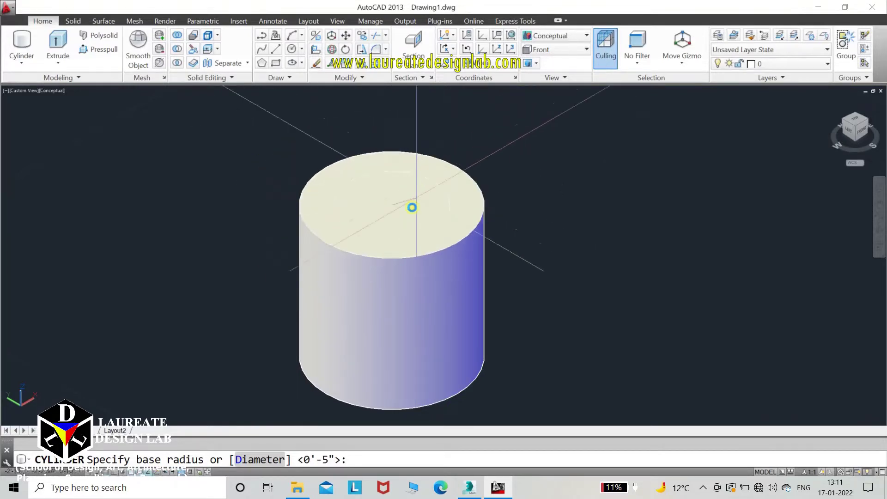
scroll(391, 300, down, 2)
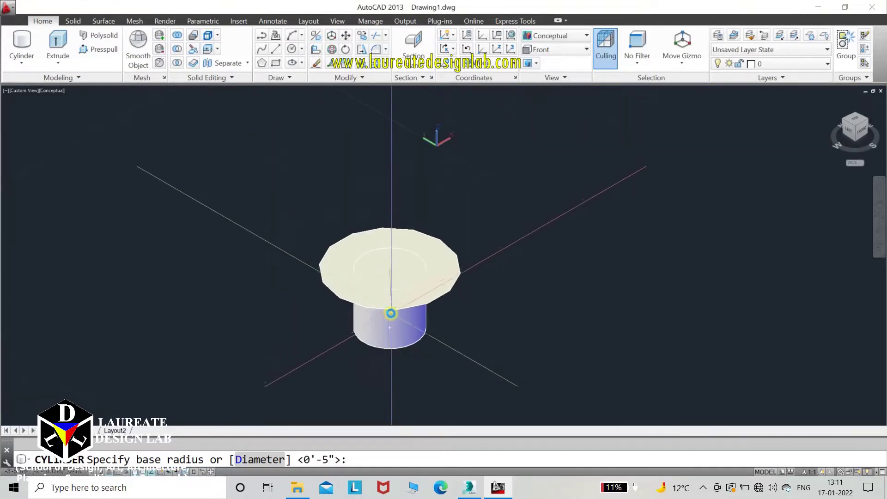
click(396, 321)
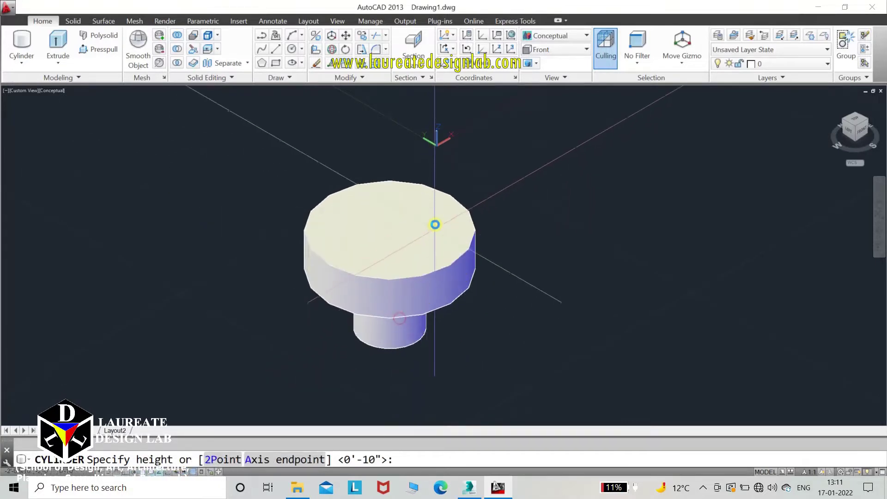
click(439, 194)
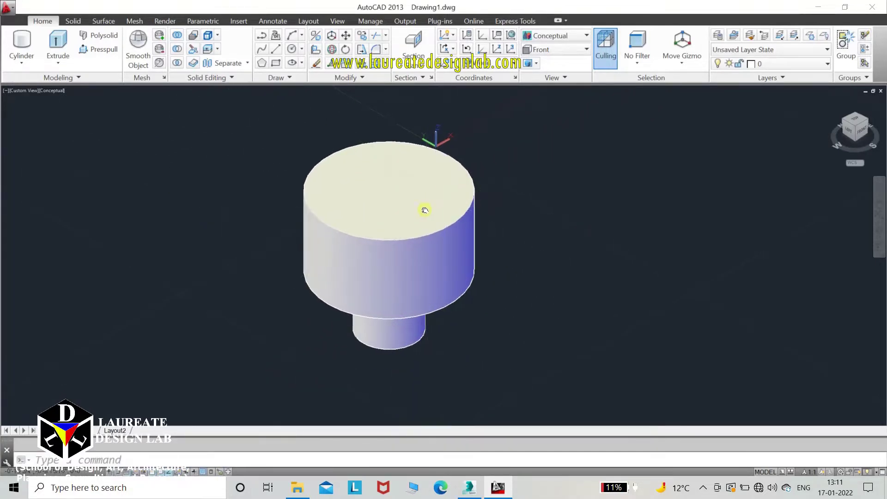
Add the Perpendicular and Nearest to face modes to the active 3D object snaps
middle_drag(422, 208, 403, 253)
scroll(397, 252, up, 2)
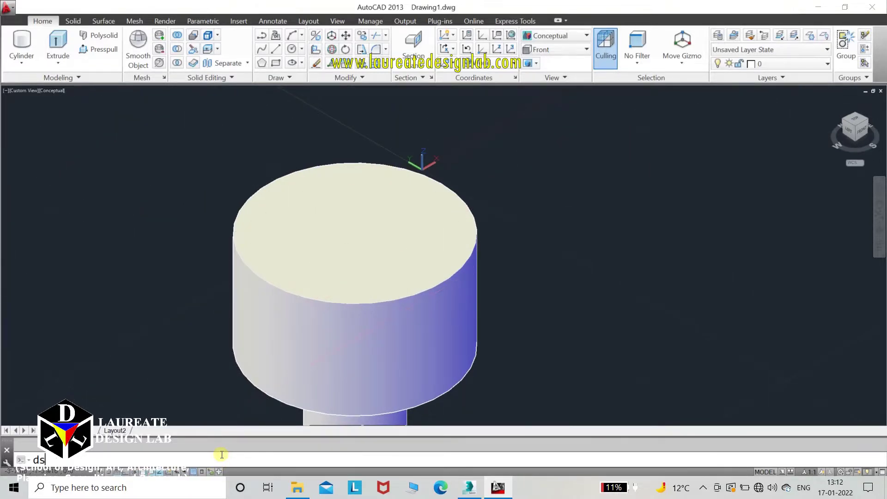
key(Return)
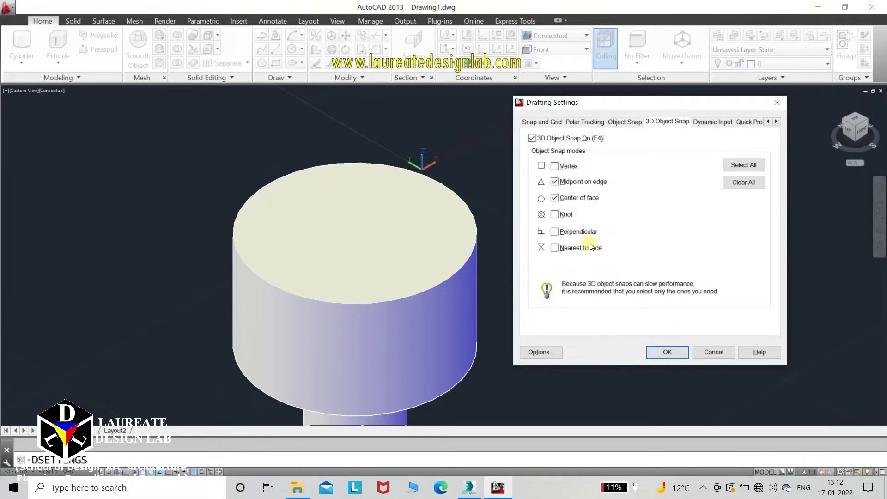
click(556, 234)
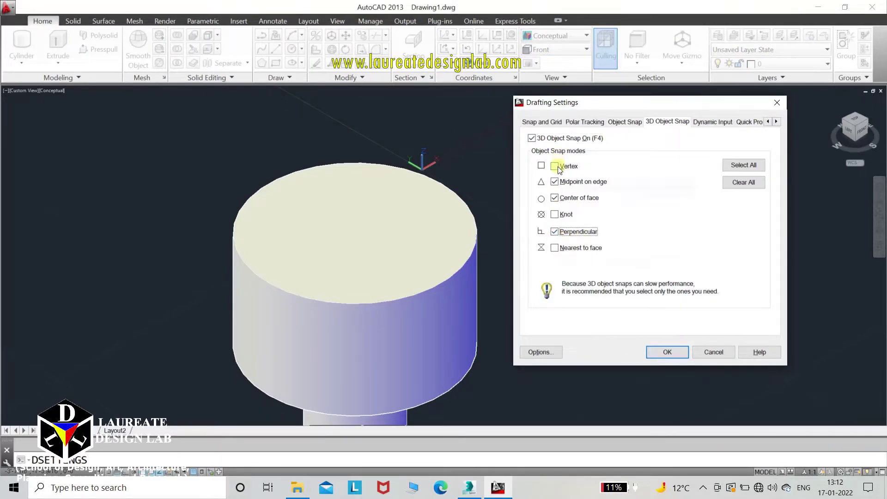
click(554, 250)
click(667, 352)
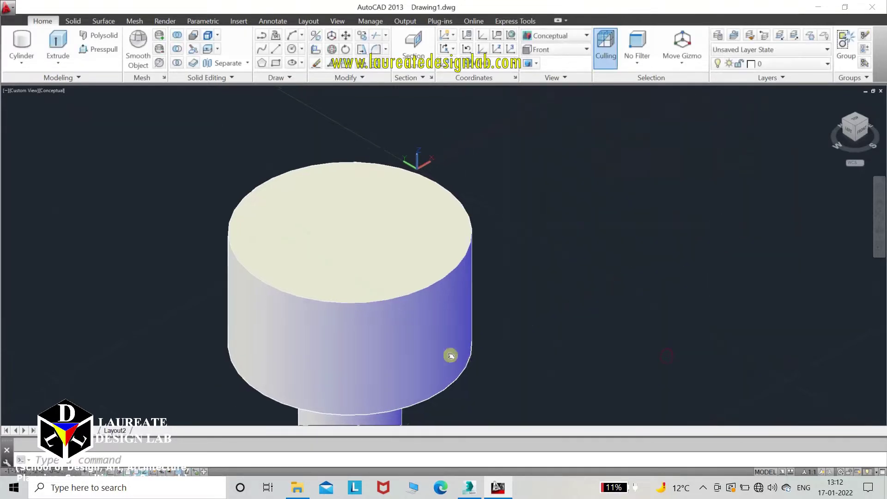
Draw a thin upright box beside the stacked cylinders, about 1'-8 9/16" high
middle_drag(452, 356, 196, 208)
click(13, 61)
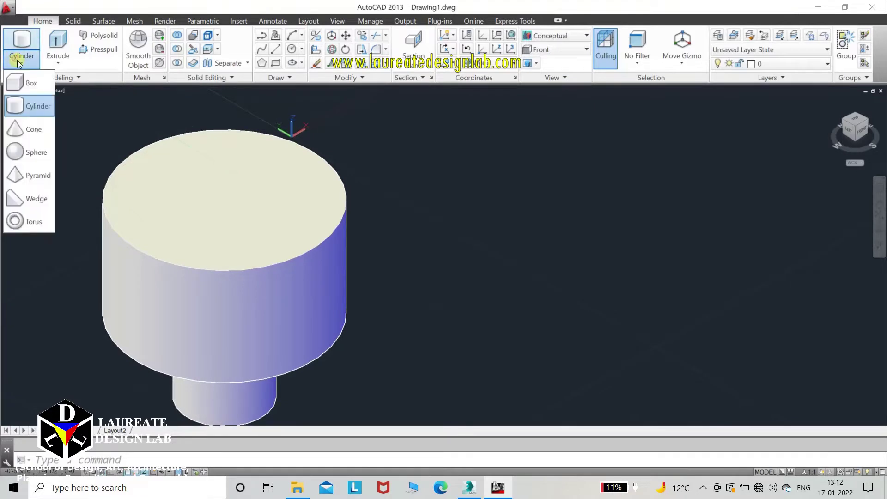
click(16, 90)
click(386, 351)
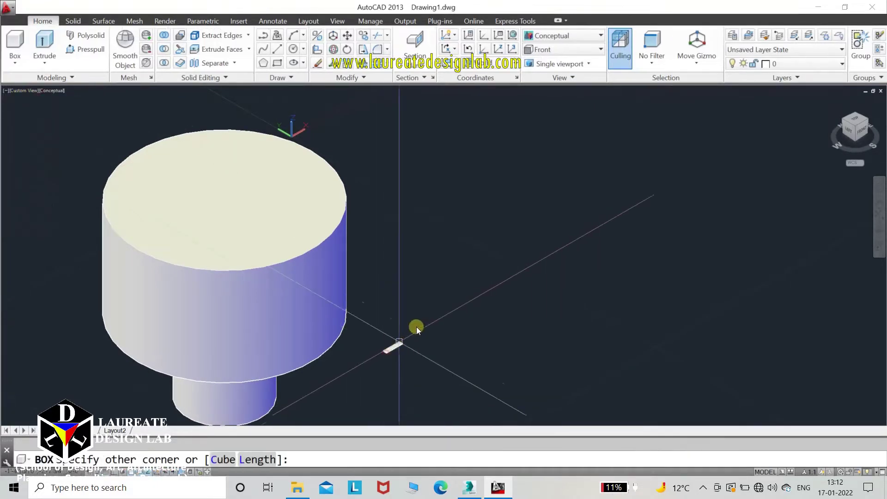
click(600, 215)
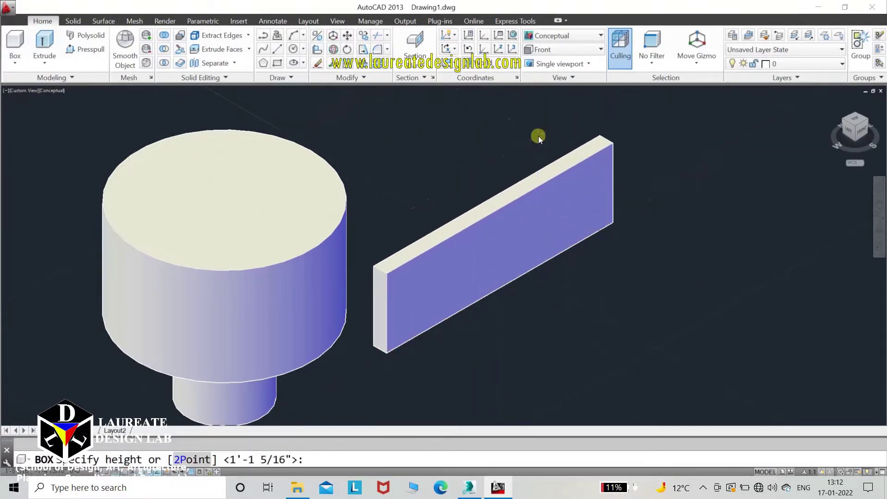
scroll(508, 189, down, 3)
scroll(499, 157, up, 2)
click(499, 152)
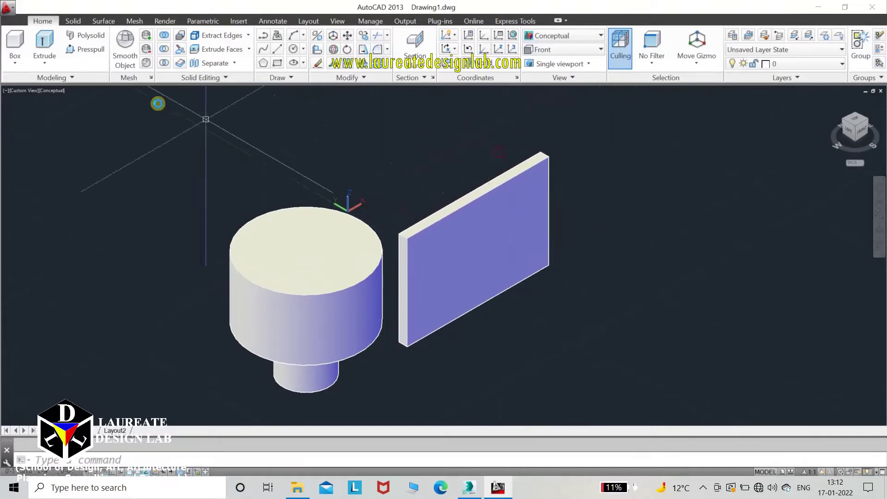
Draw a cylinder centred on the box's large front face, extending about 1'-8 11/16" downward
click(15, 62)
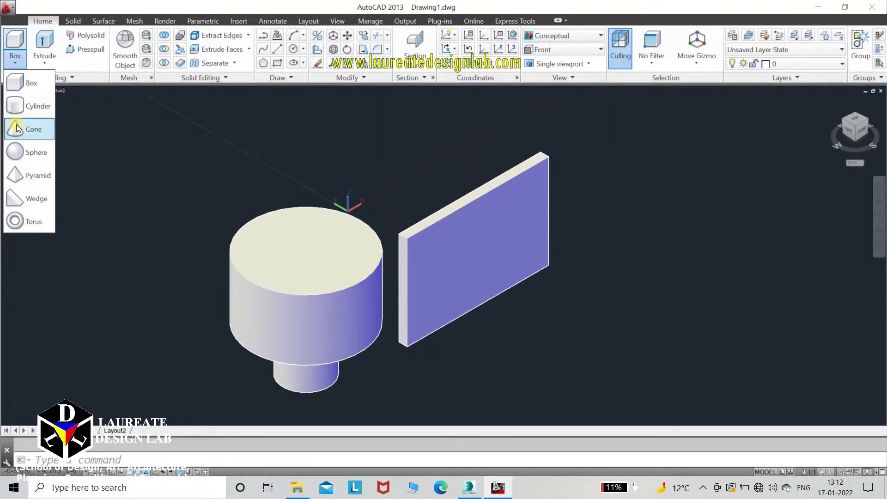
click(28, 107)
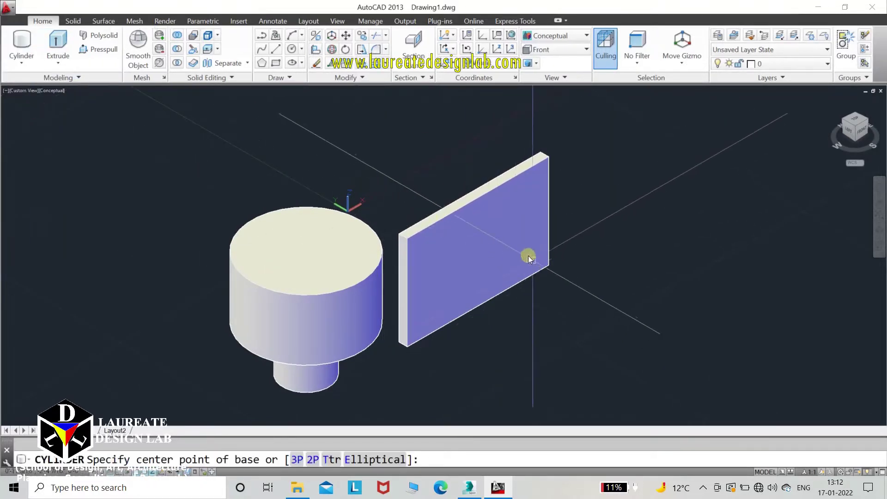
scroll(473, 251, up, 5)
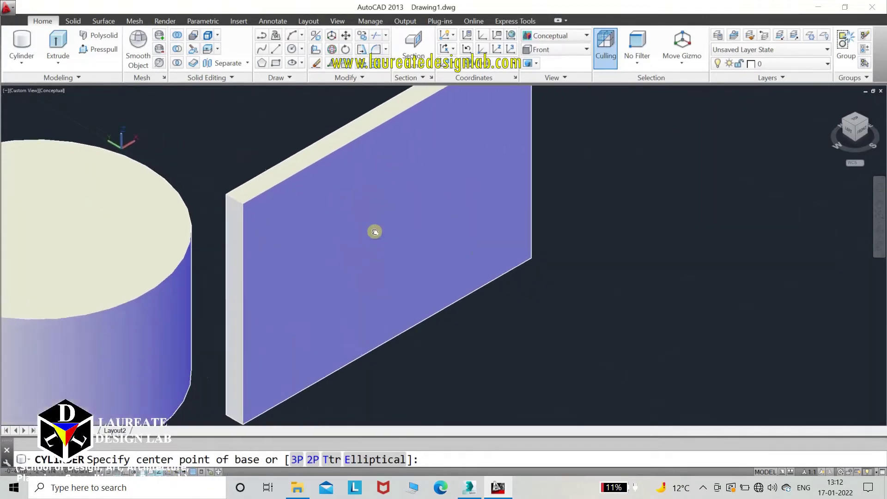
scroll(396, 301, down, 5)
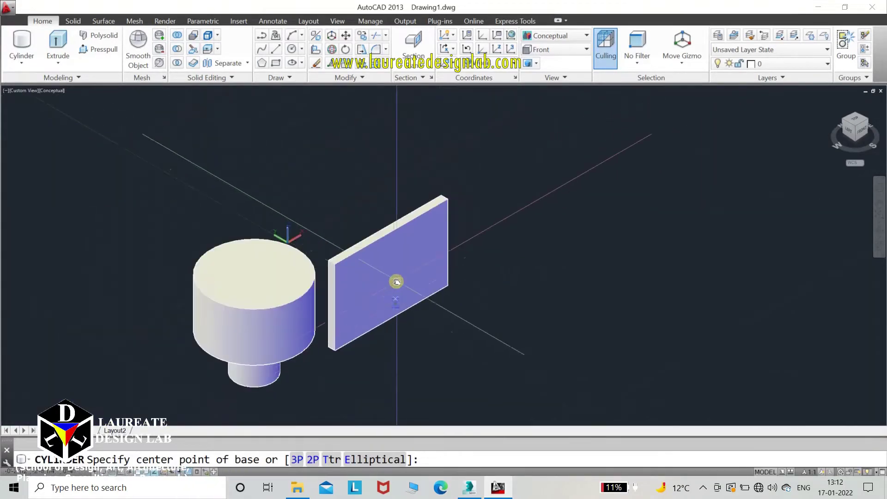
scroll(397, 273, up, 2)
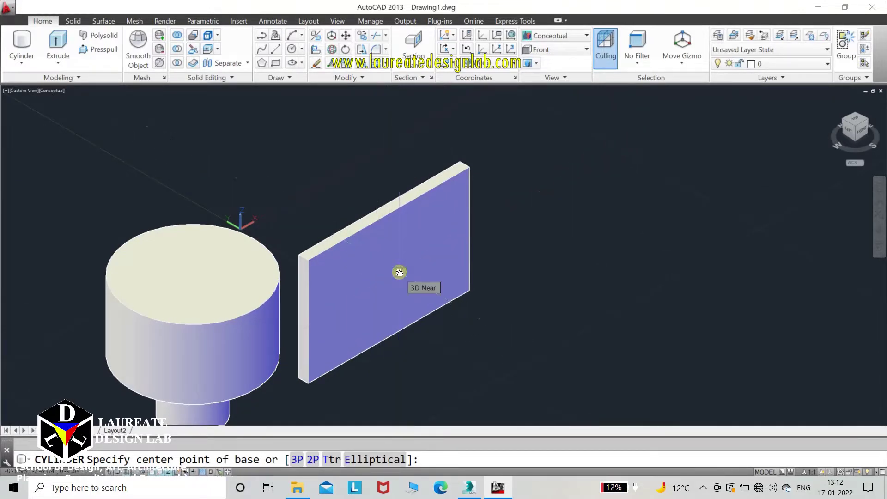
click(399, 273)
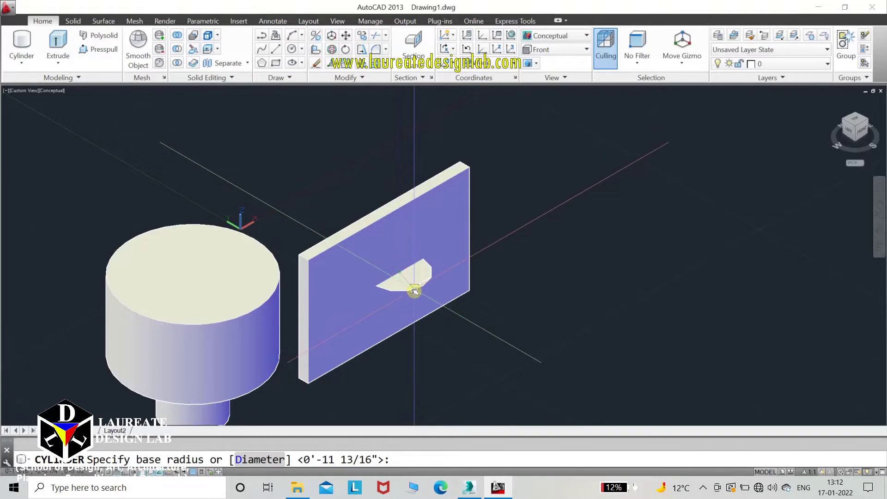
click(415, 292)
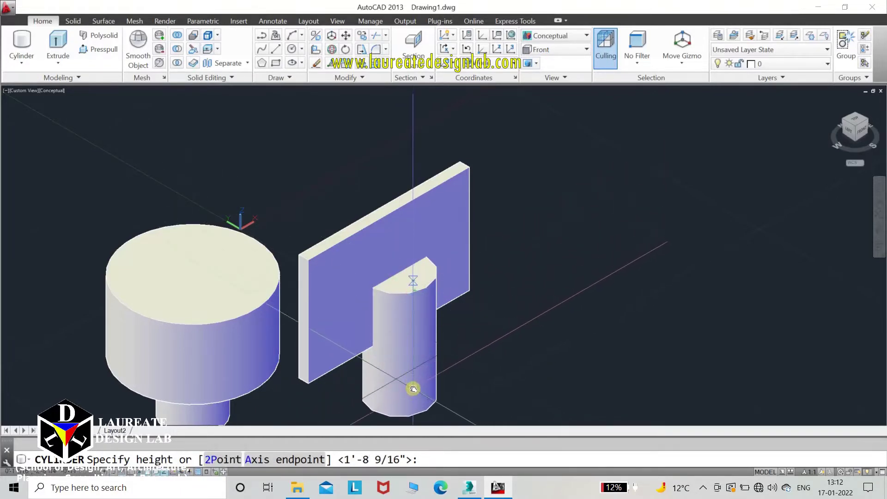
click(413, 388)
Clear all selected 3D object snap modes in the drafting settings
scroll(409, 265, up, 4)
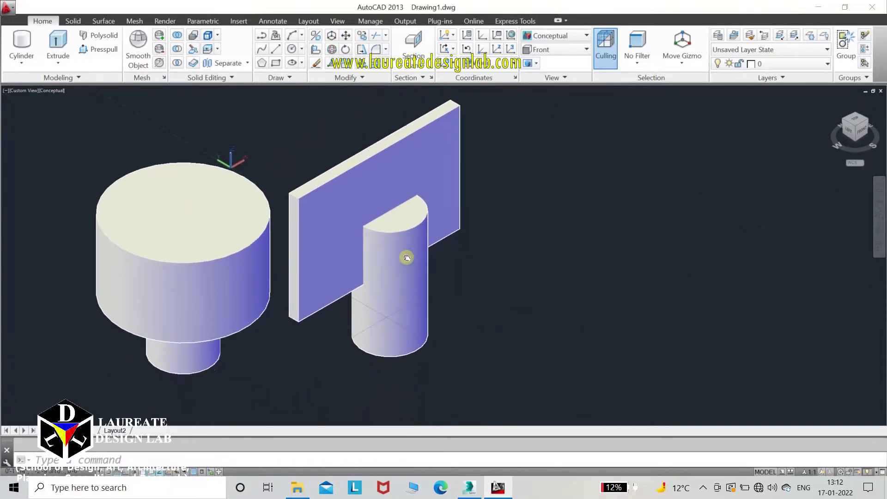
mouse_move(409, 267)
middle_down()
mouse_move(406, 356)
mouse_move(367, 257)
mouse_move(419, 278)
middle_up()
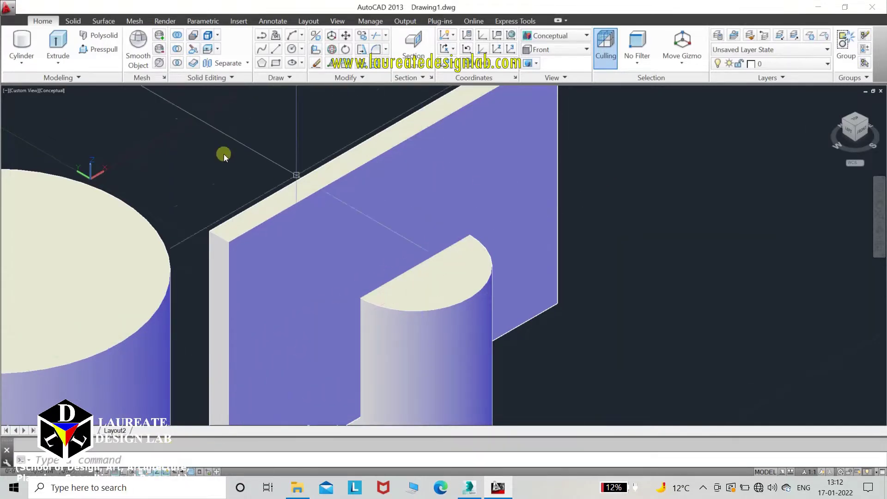
click(20, 40)
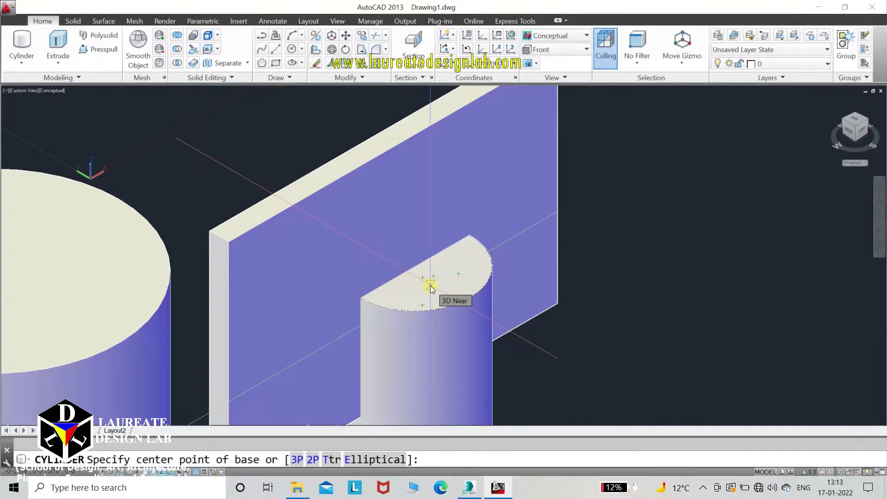
key(Escape)
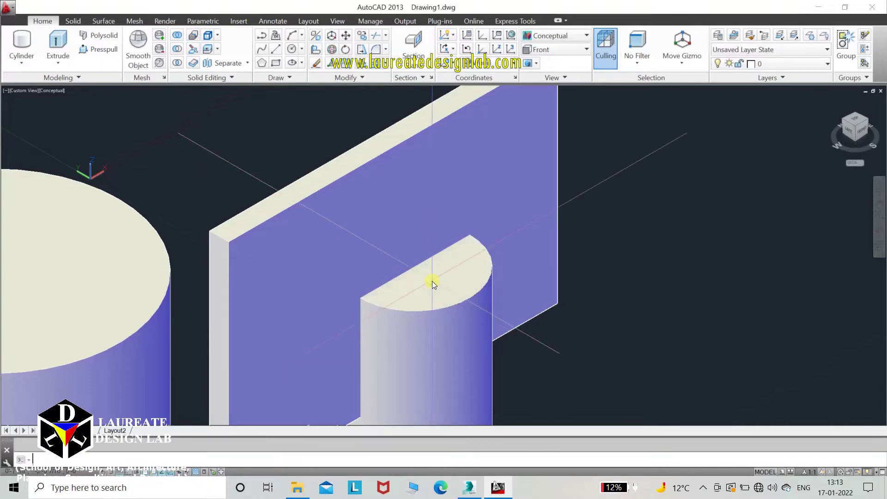
text(ds)
key(Return)
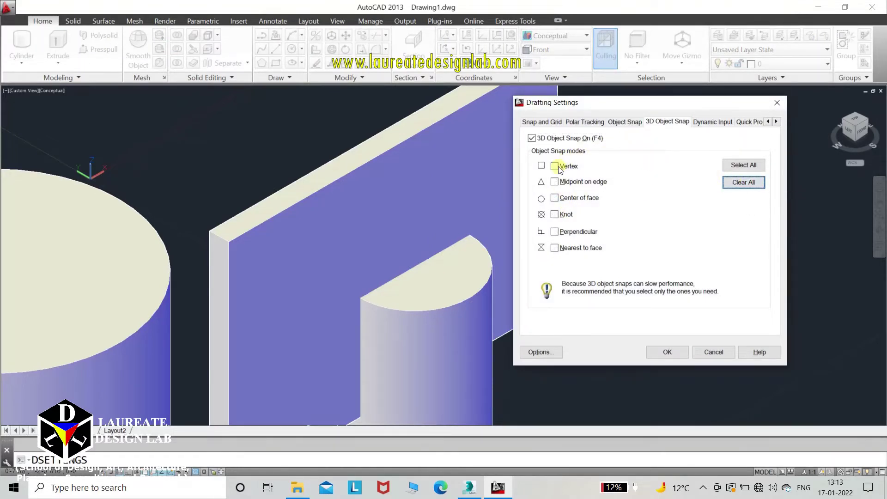
click(677, 351)
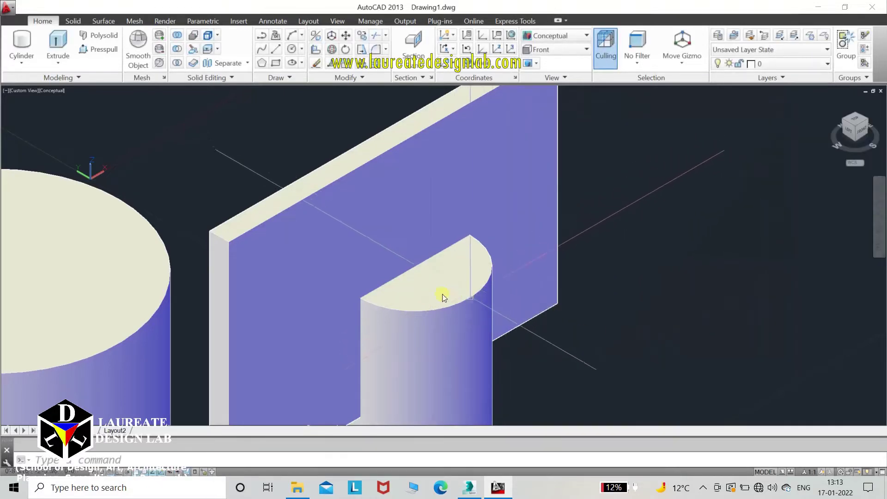
Draw a small upright cylinder at the curved edge of the half-round top face in front of the box
click(22, 46)
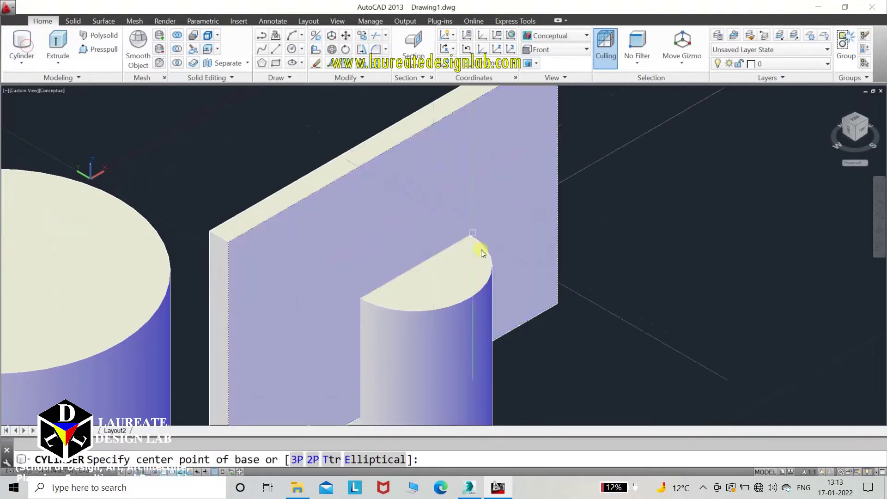
click(473, 295)
click(491, 295)
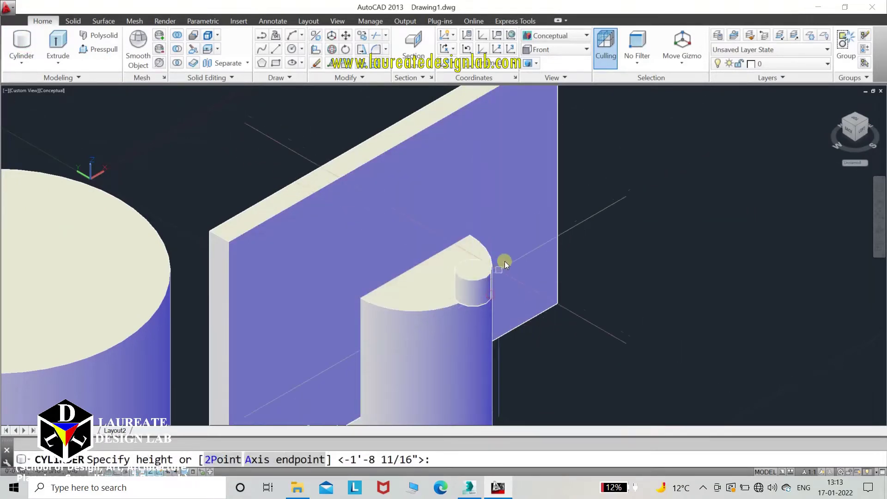
click(550, 201)
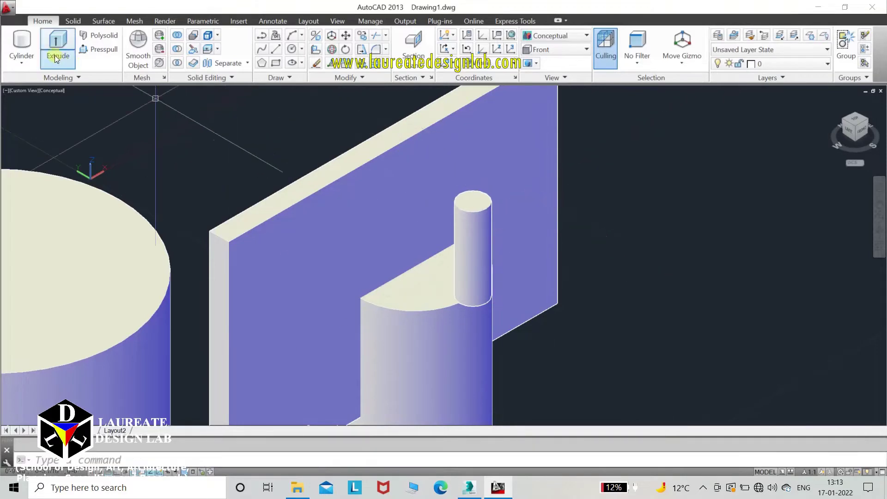
click(24, 44)
middle_drag(325, 258, 432, 340)
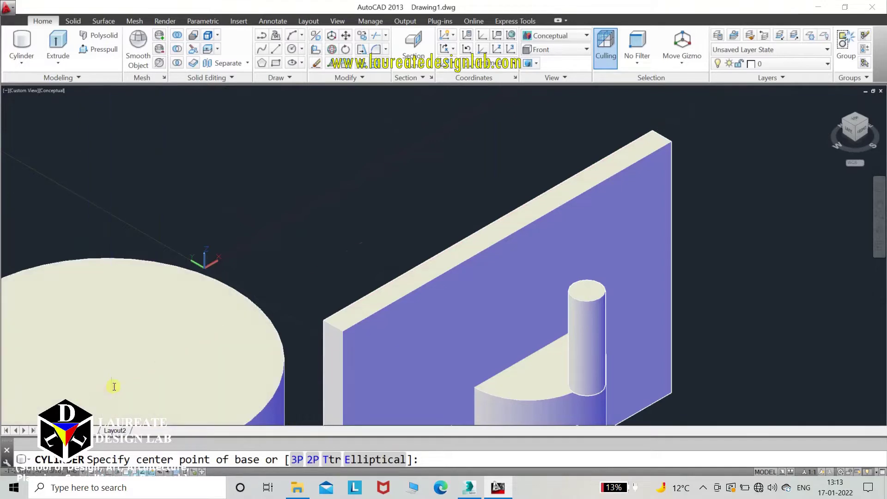
key(Escape)
Clear all 2D object snap modes in the drafting settings, keeping only Vertex selected among the 3D object snaps
text(ds)
key(Return)
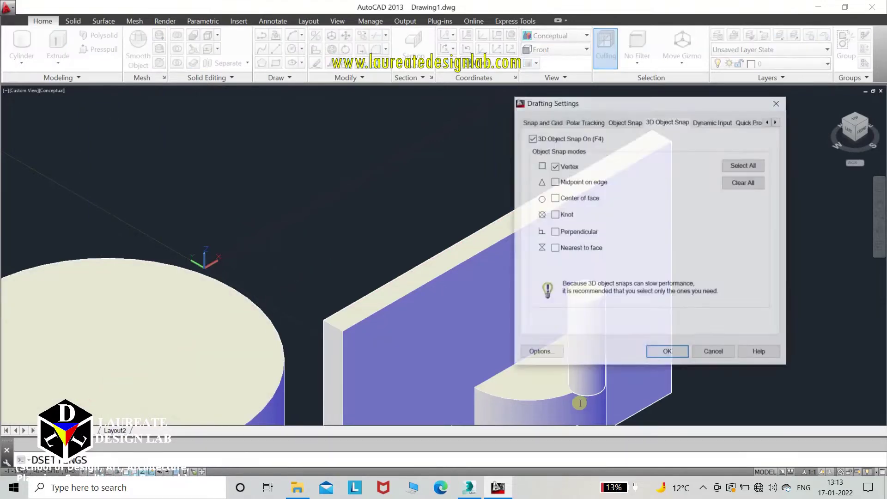
click(622, 122)
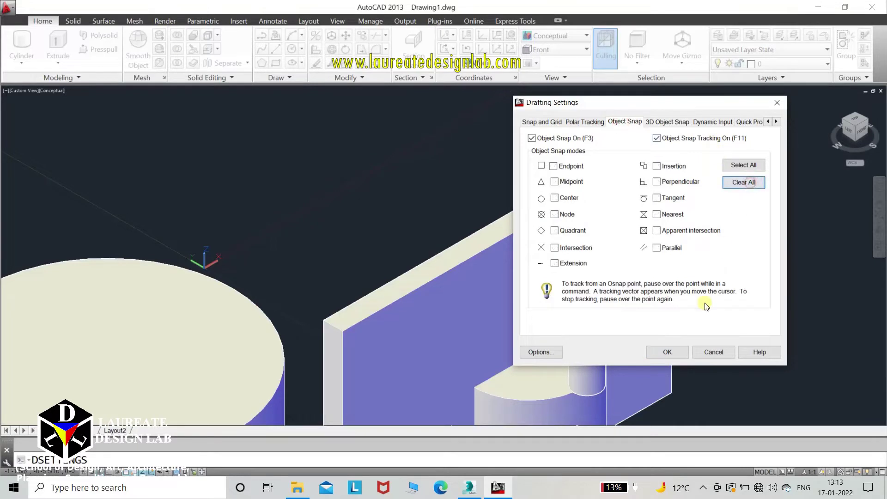
click(663, 123)
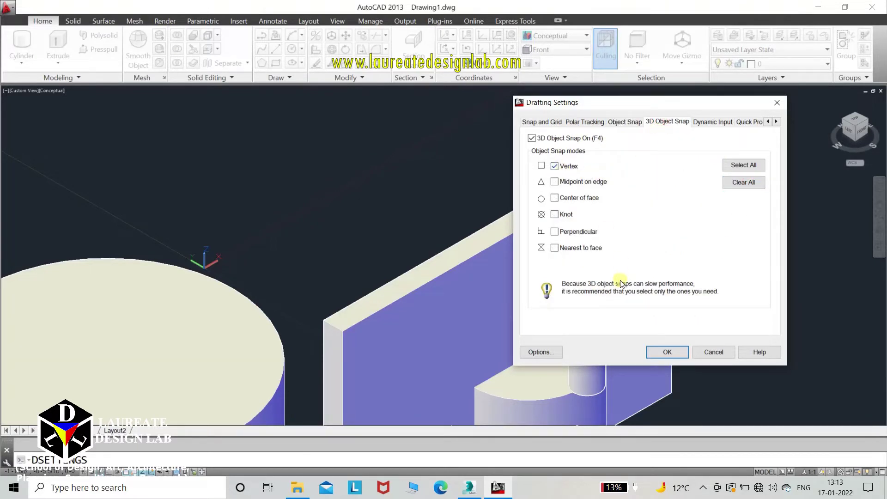
click(662, 357)
Draw a cylinder about 1 5/8" in radius at the near upper corner vertex of the box's large front face, projecting outward
middle_drag(502, 312, 336, 237)
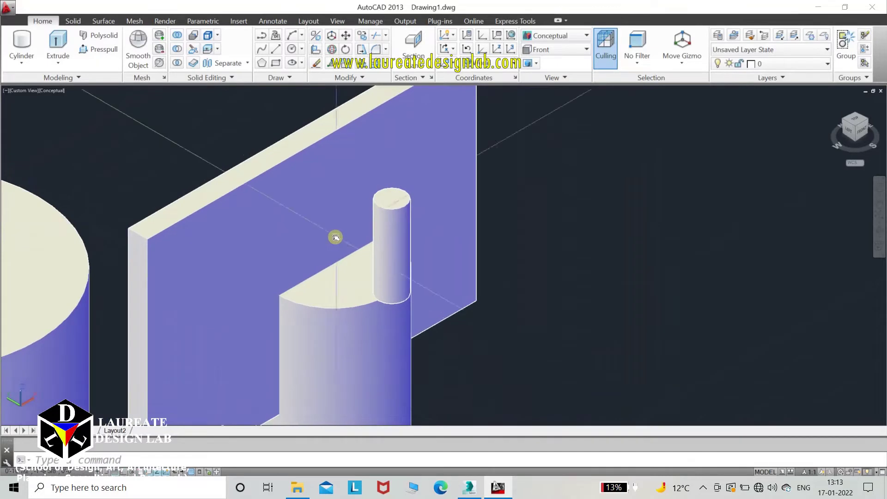
click(24, 47)
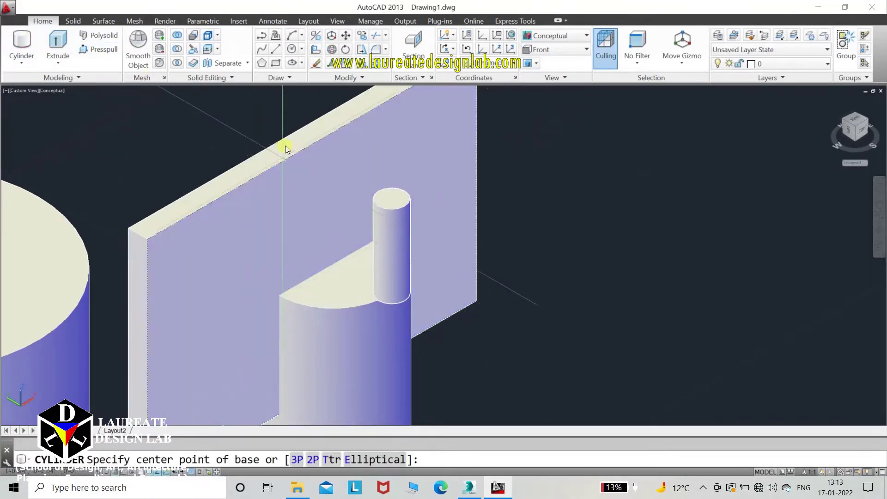
scroll(287, 146, up, 3)
scroll(283, 166, down, 2)
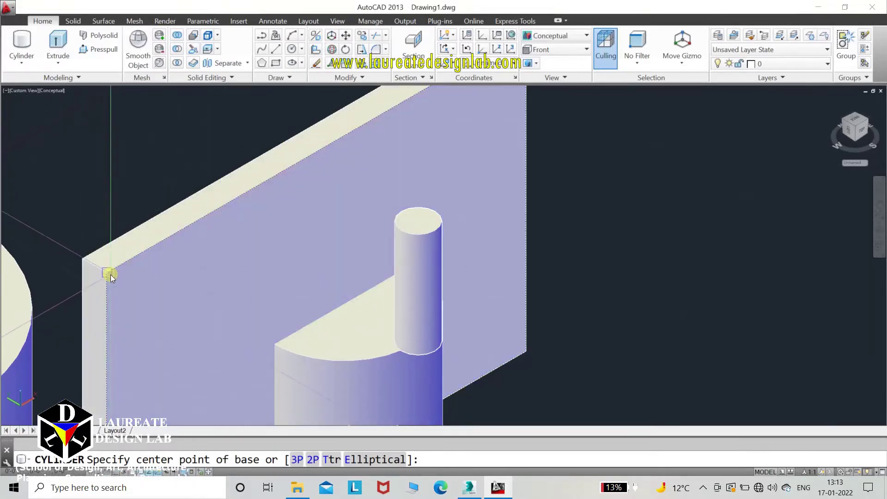
click(110, 275)
click(128, 278)
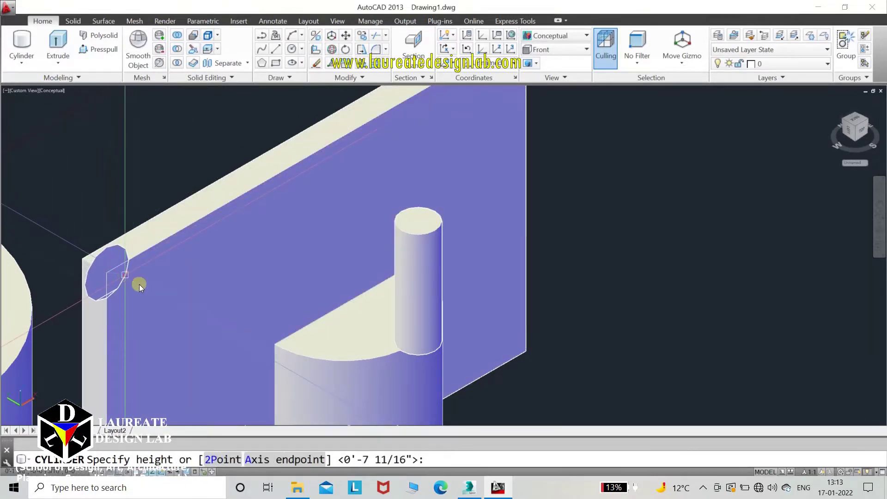
click(211, 307)
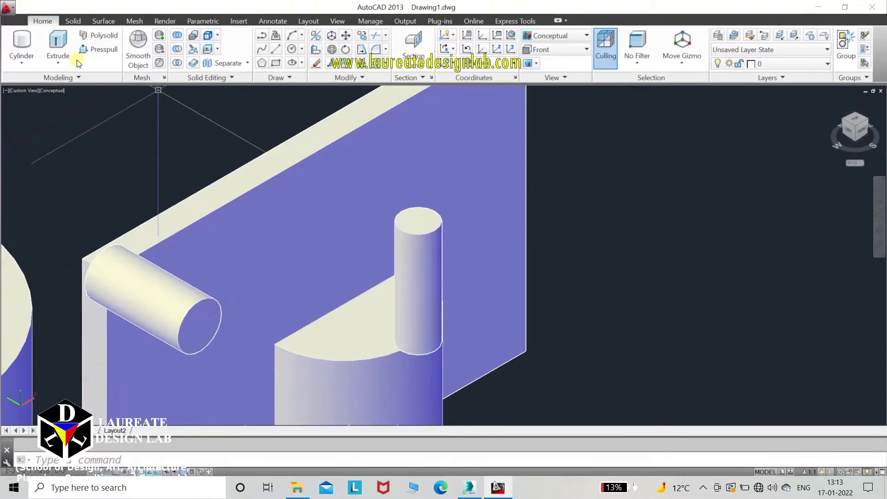
Draw an upright cylinder on the far rear top vertex of the box, about 15/16" in radius and 2 7/16" high
middle_drag(284, 288, 417, 189)
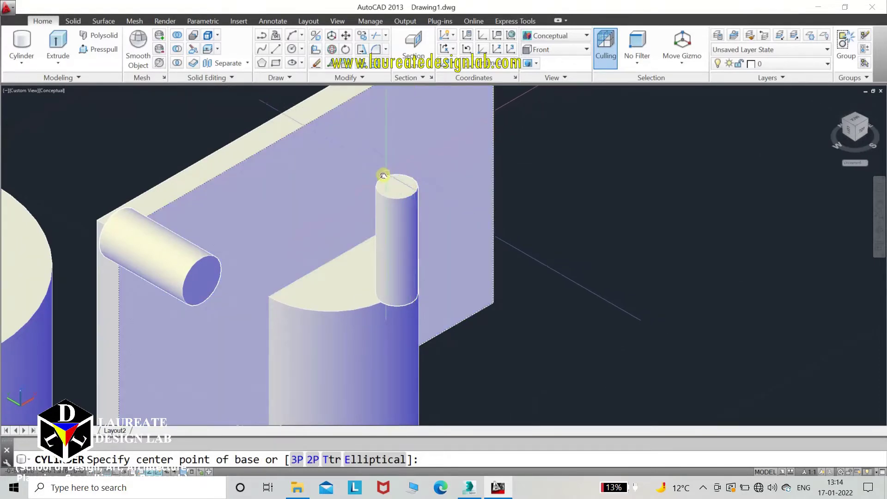
scroll(379, 199, up, 3)
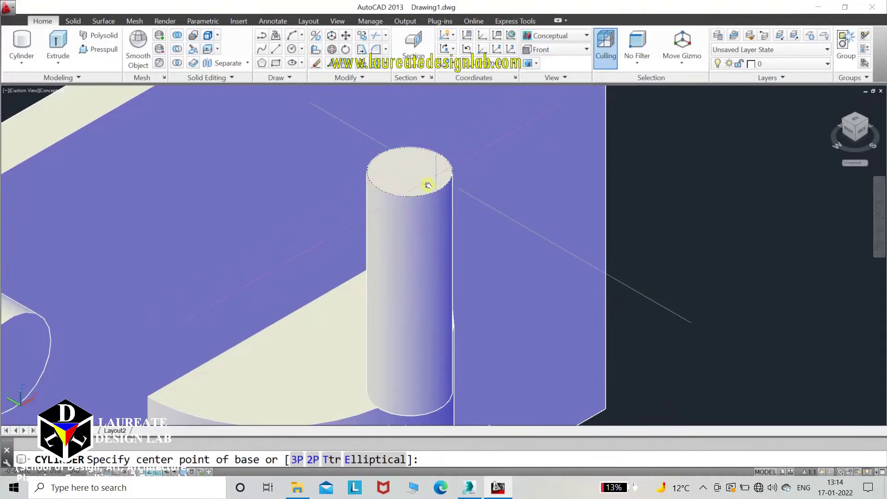
scroll(414, 267, up, 5)
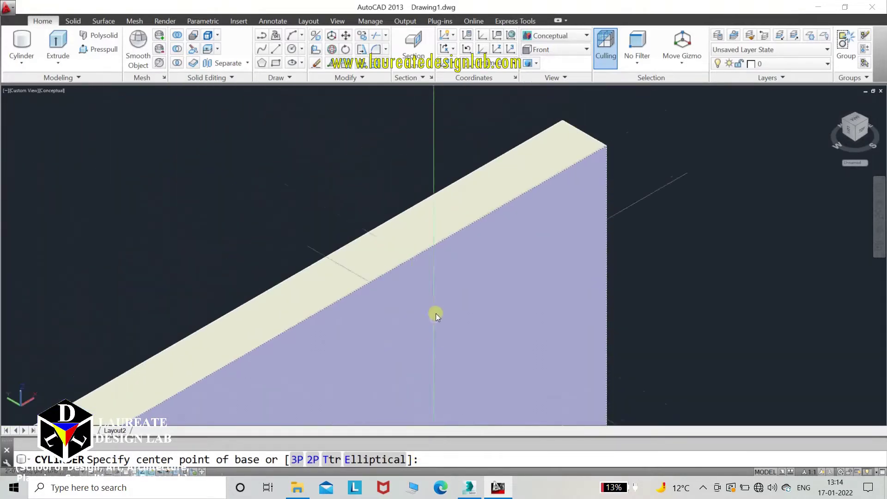
scroll(436, 313, down, 1)
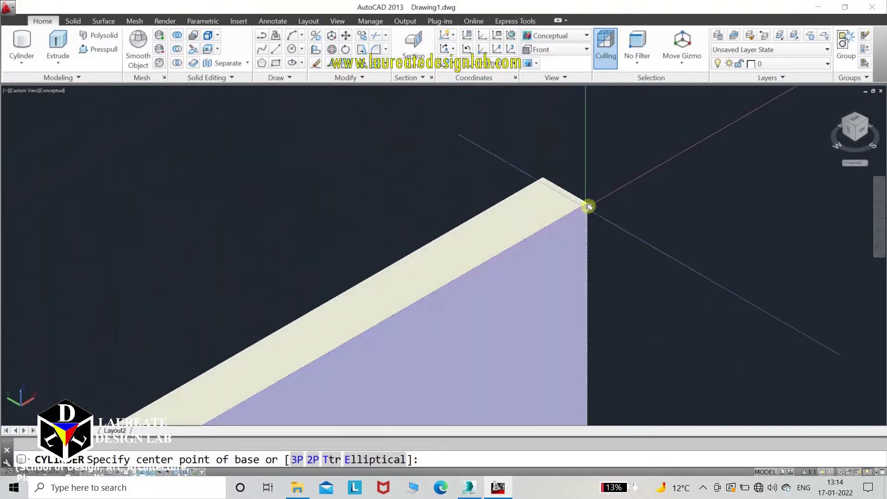
click(536, 179)
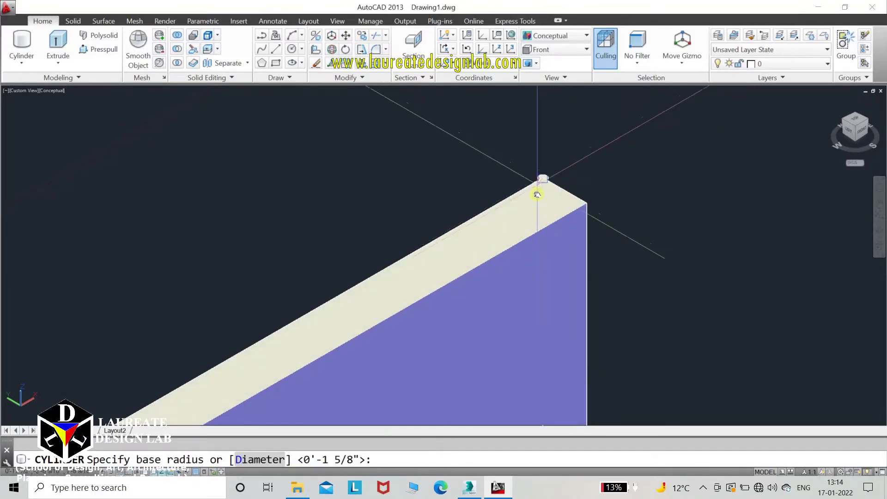
click(536, 196)
click(539, 194)
scroll(483, 161, down, 1)
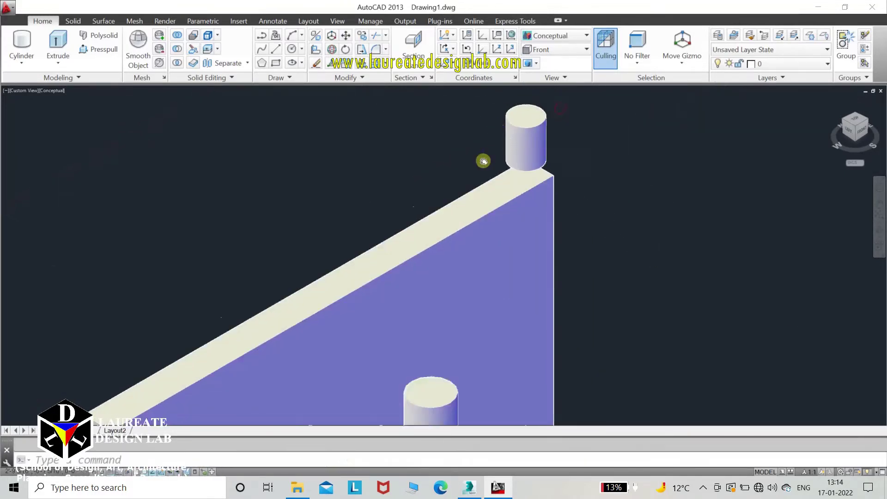
Set Midpoint on edge as the only active 3D object snap mode in the drafting settings
scroll(480, 166, down, 2)
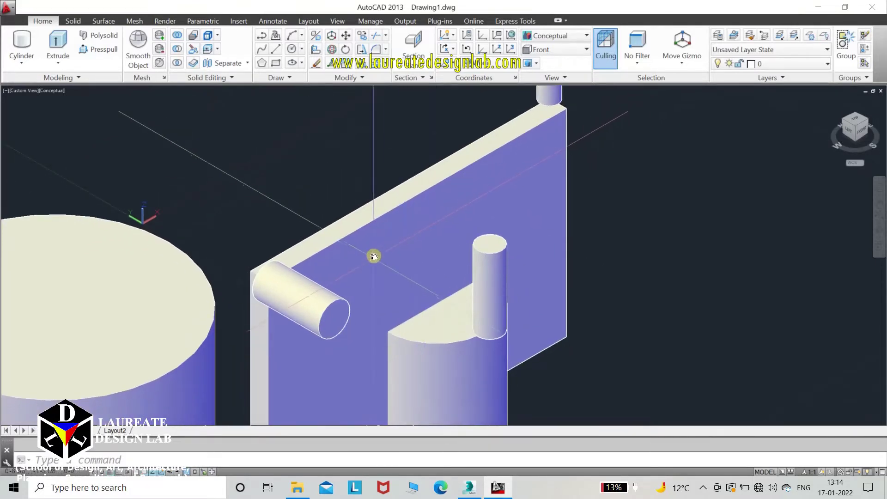
text(Ds)
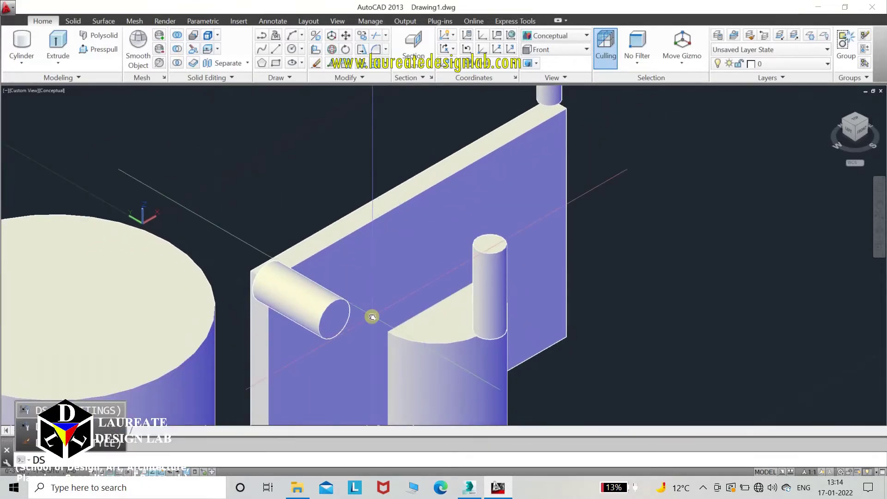
key(Return)
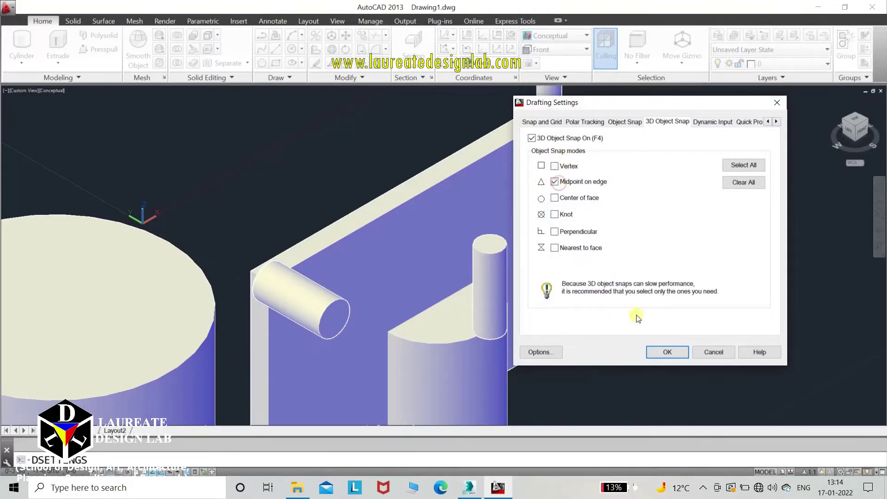
click(667, 352)
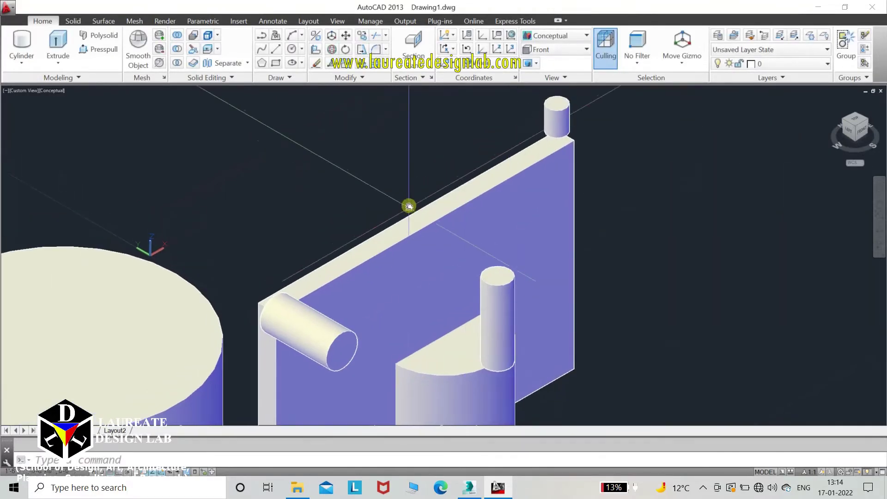
Draw an upright cone at the midpoint of the box's rear top edge, about 1 5/16" in radius and 3 13/16" high
scroll(473, 270, up, 2)
scroll(472, 270, up, 3)
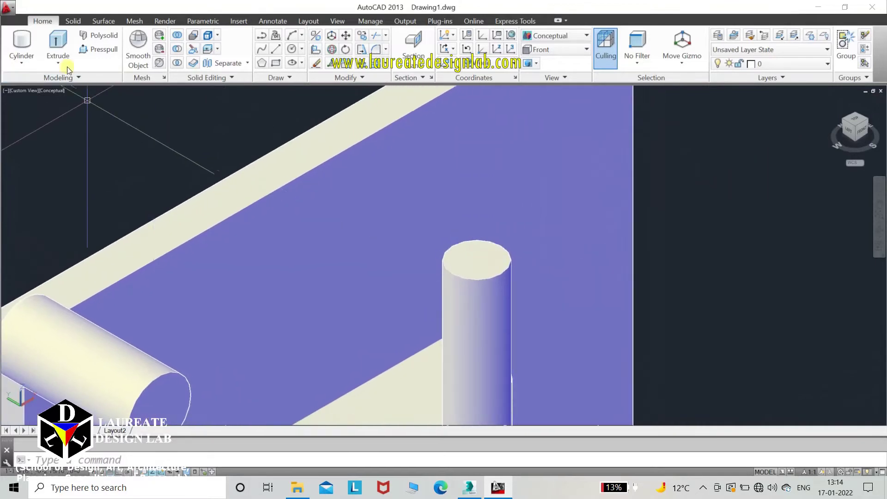
click(22, 62)
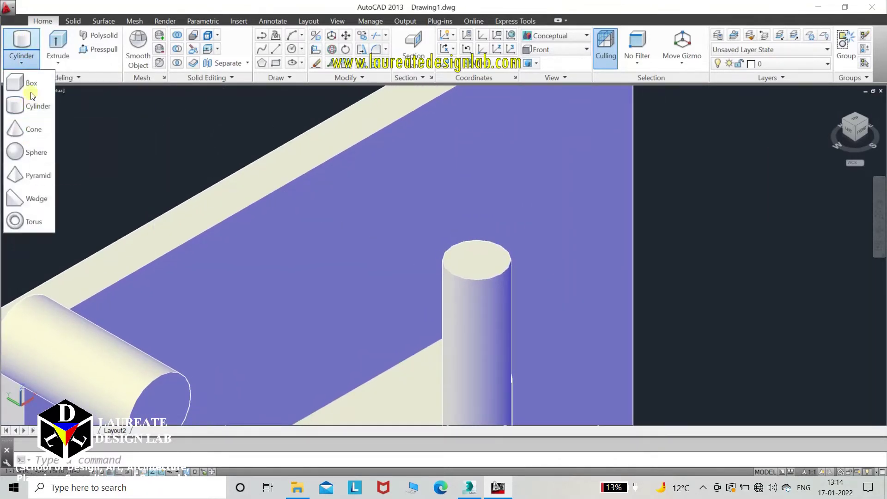
click(30, 134)
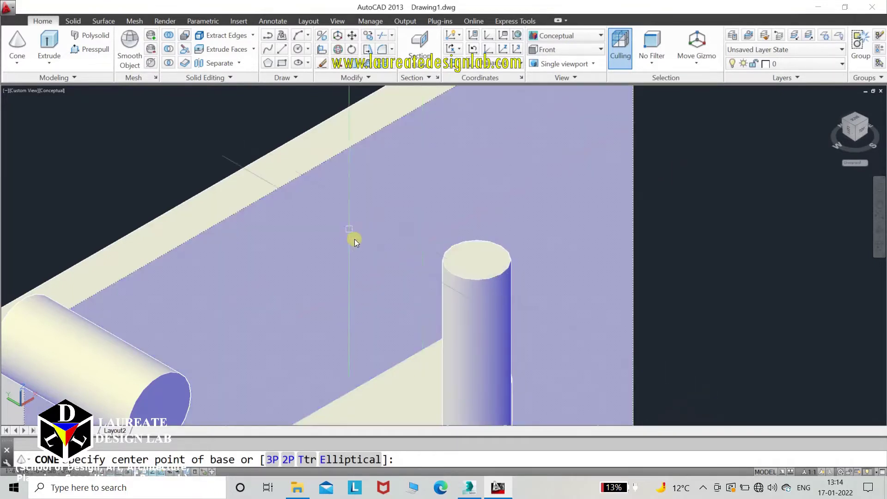
middle_drag(354, 238, 427, 225)
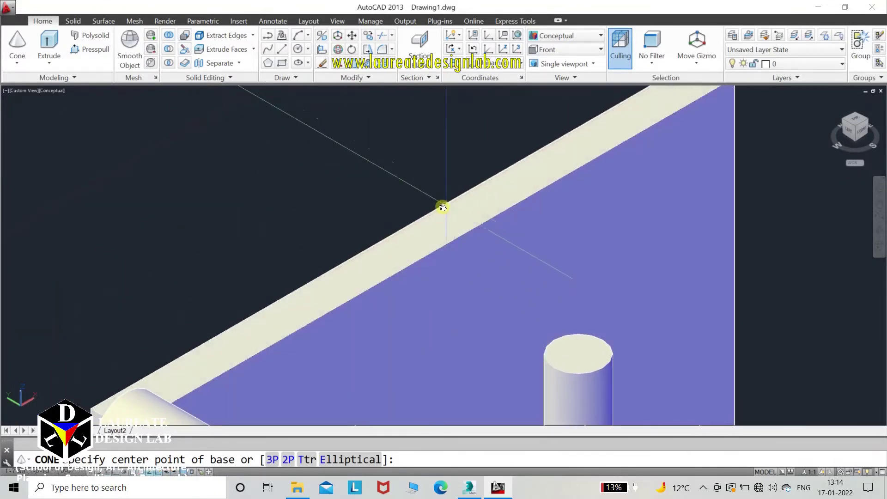
click(396, 232)
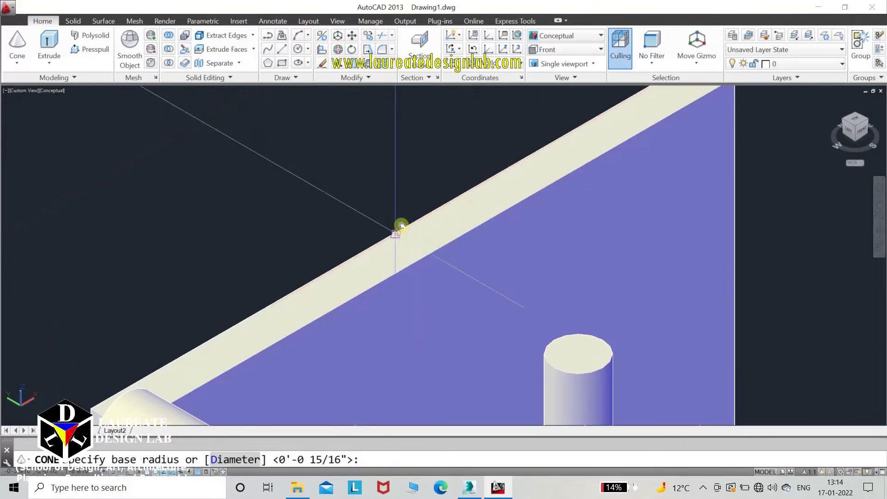
click(402, 213)
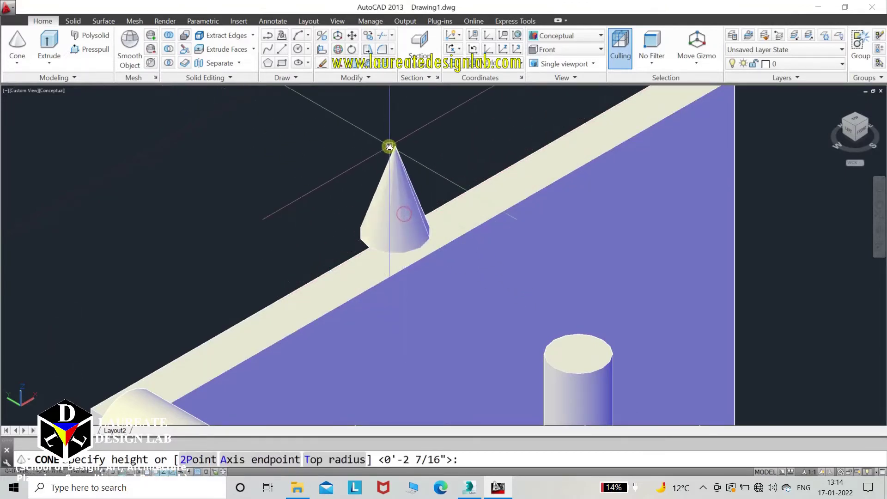
click(392, 146)
scroll(368, 252, down, 5)
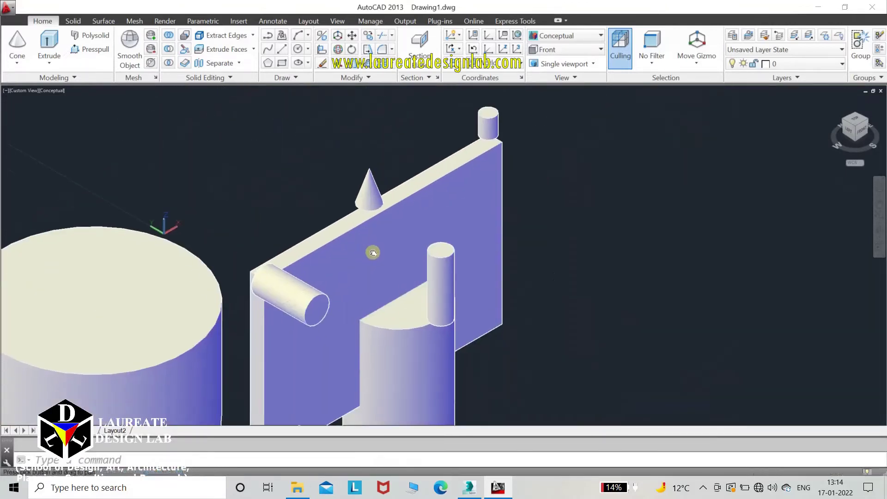
Replace the Midpoint on edge 3D object snap with Center of face in the drafting settings
scroll(376, 253, up, 4)
middle_drag(375, 252, 397, 201)
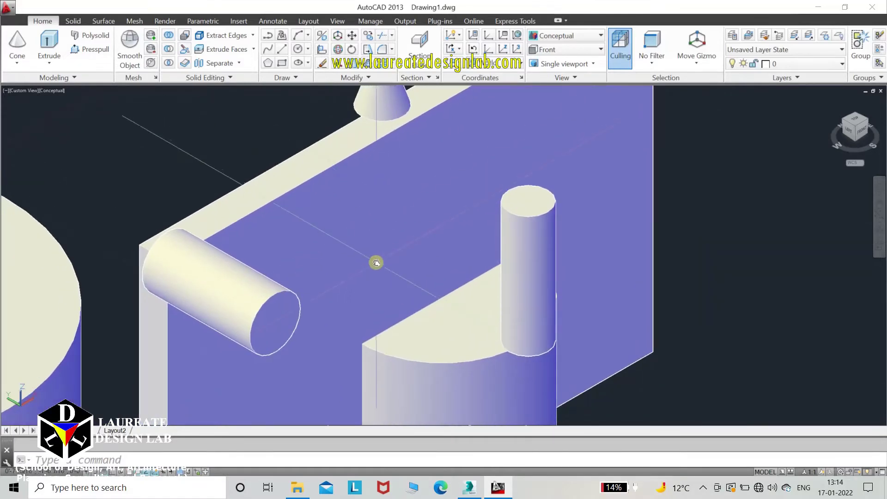
middle_drag(376, 263, 370, 243)
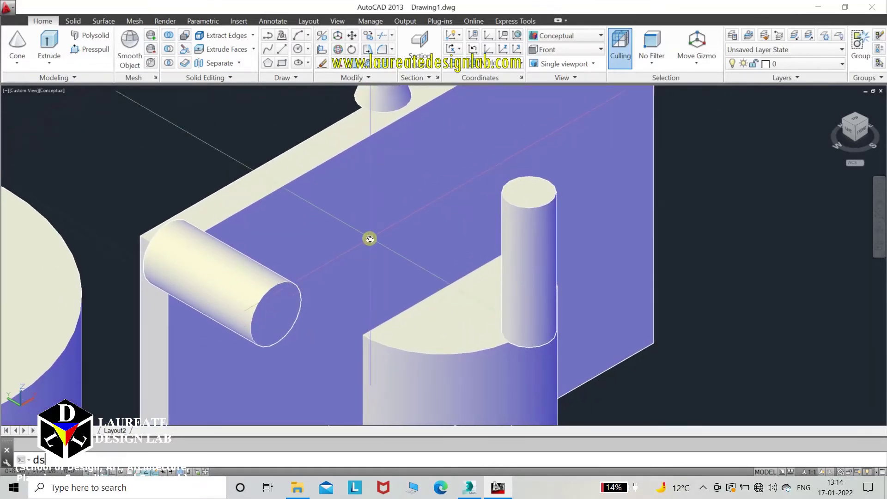
key(Return)
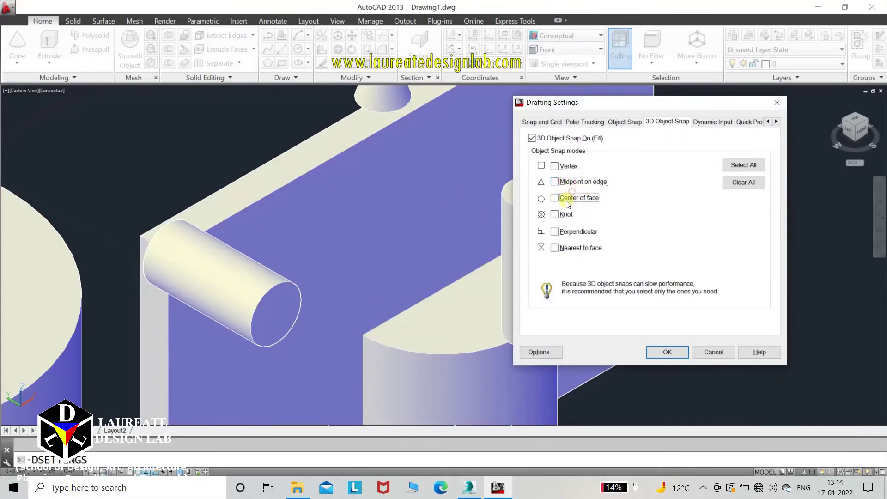
click(661, 354)
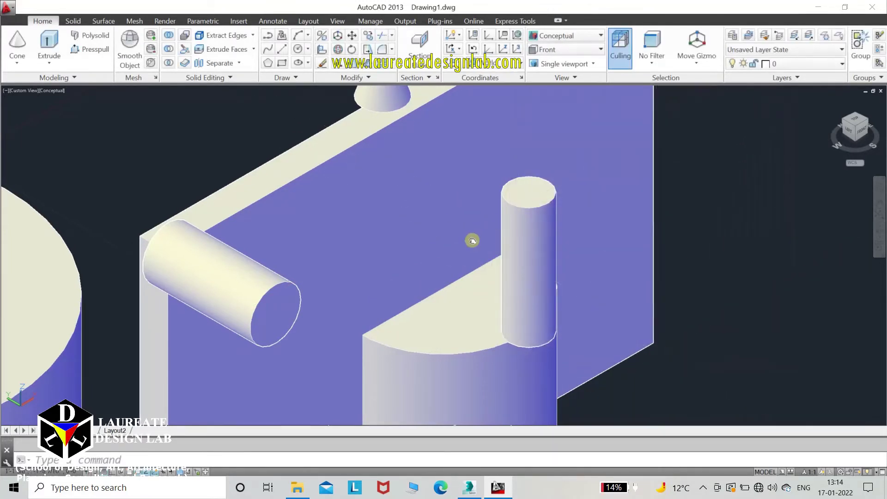
Draw an upright cone centred on the top face of the small cylinder standing on the half-round, with a base wider than that cylinder
middle_drag(472, 240, 423, 267)
click(17, 65)
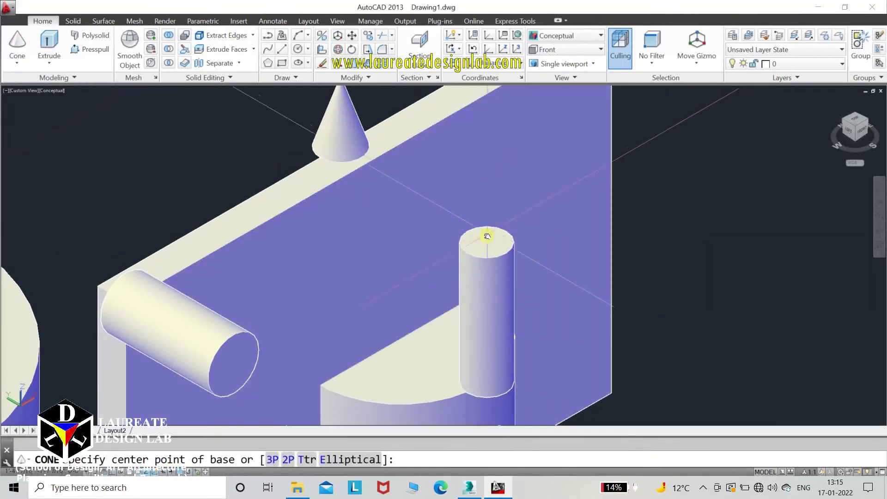
click(487, 241)
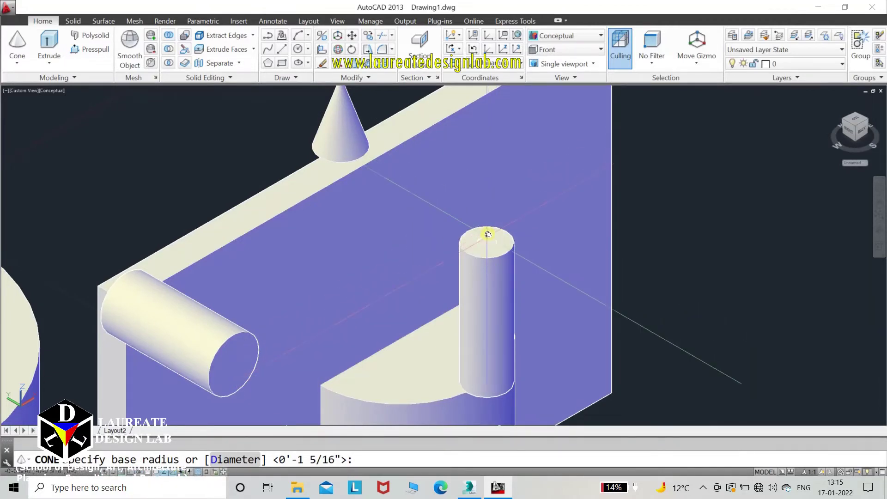
click(489, 198)
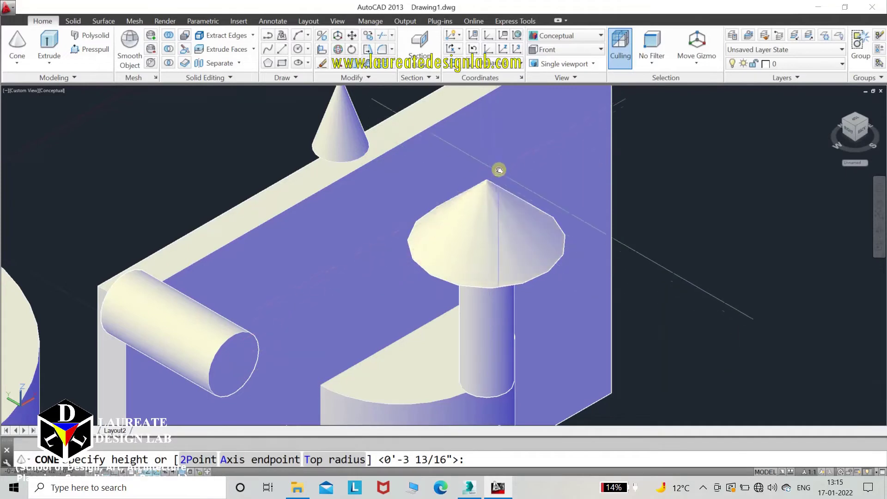
click(510, 139)
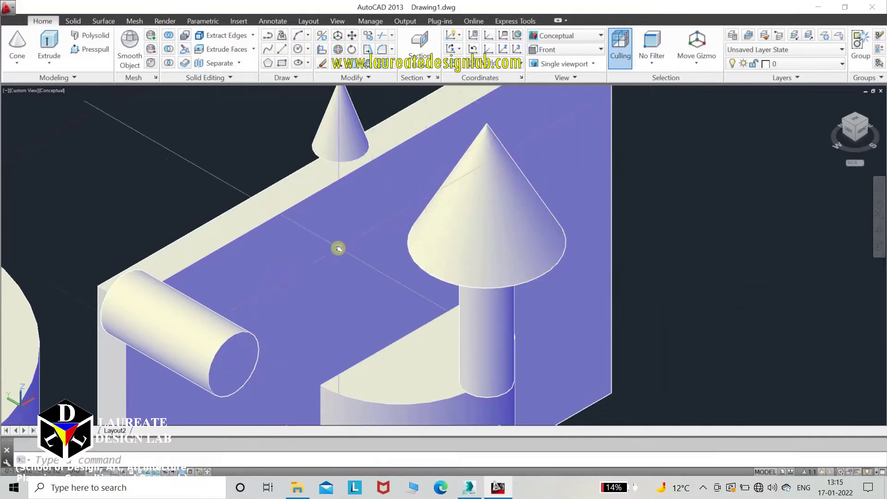
middle_drag(338, 248, 408, 137)
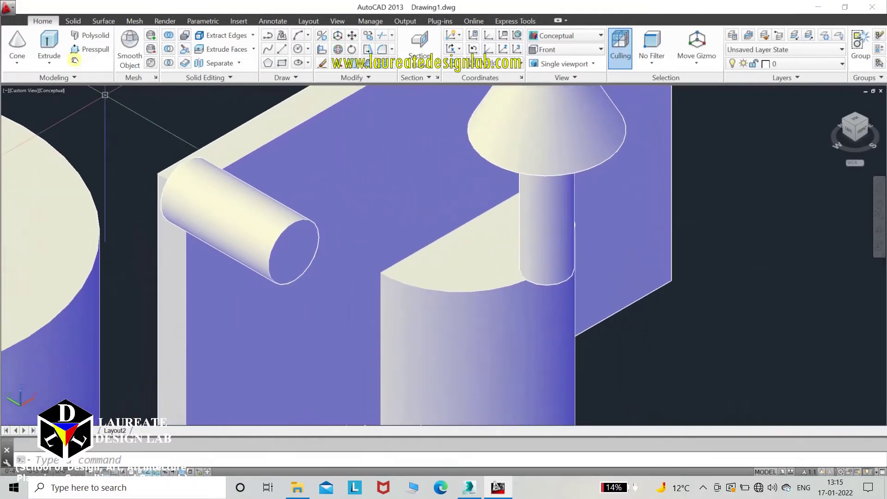
Draw a cylinder about 4 5/16" in radius and 1'-2 1/8" long, centred on the small horizontal cylinder's end face and extending outward
click(17, 63)
click(30, 105)
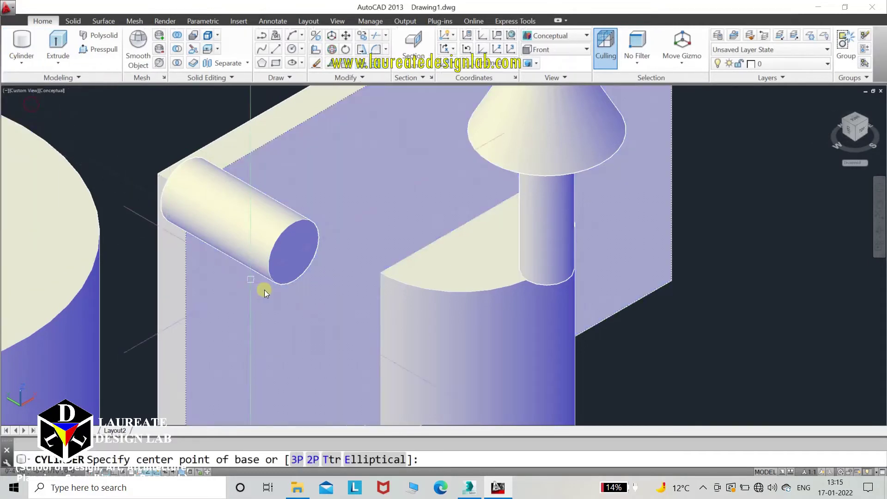
click(295, 255)
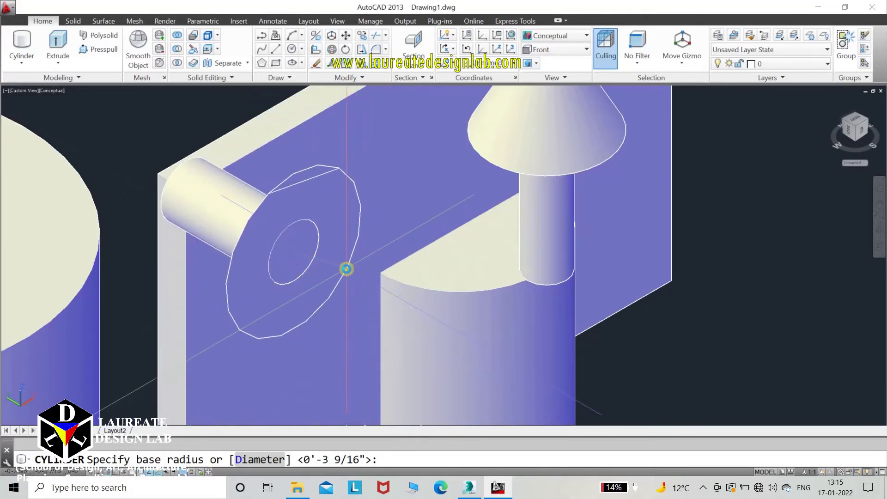
click(346, 269)
click(534, 350)
scroll(494, 371, down, 3)
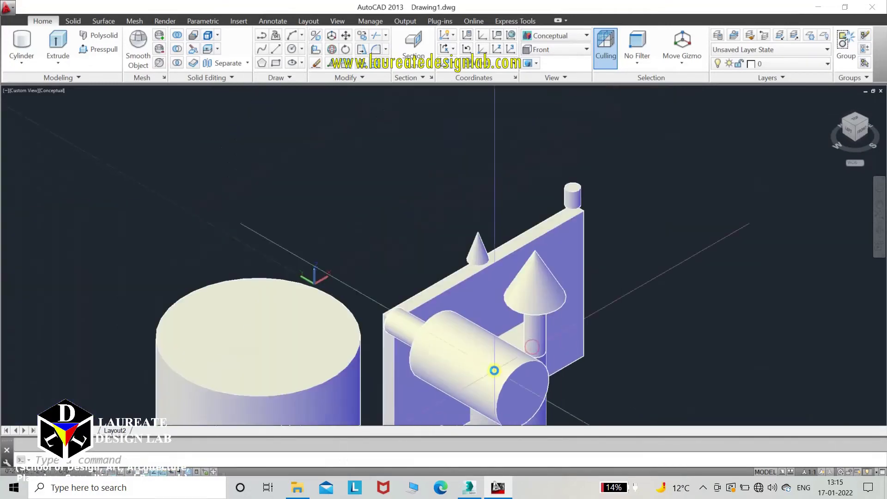
middle_drag(494, 371, 418, 273)
scroll(404, 281, up, 2)
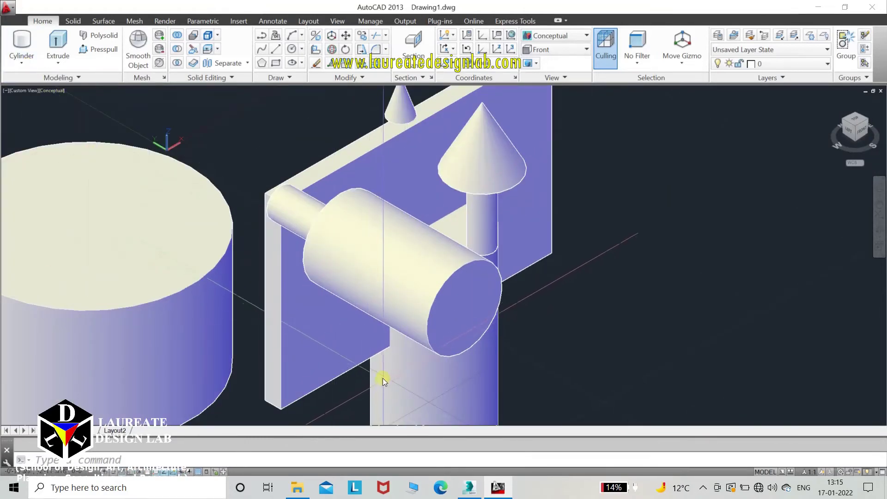
Replace the Center of face 3D object snap with Perpendicular in the drafting settings
text(ds)
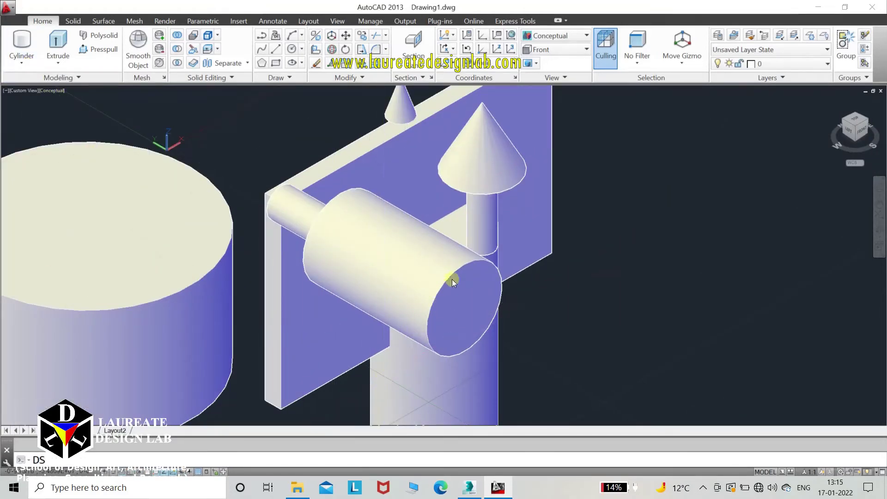
key(Return)
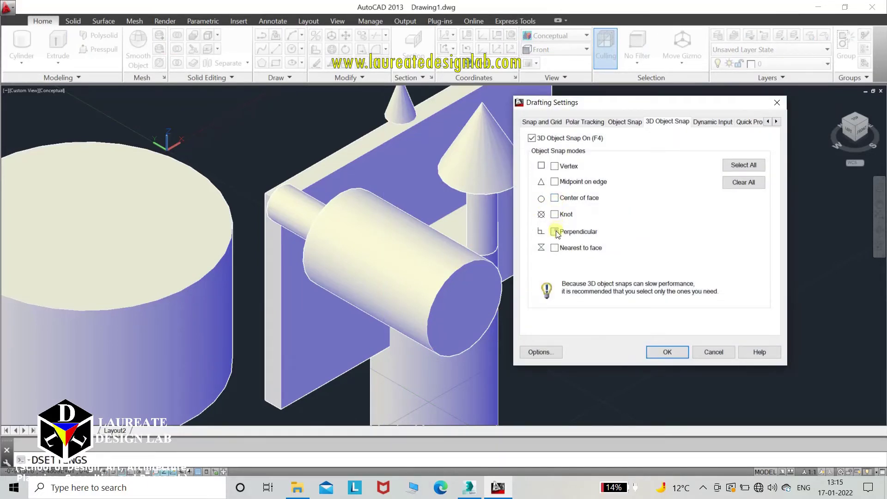
click(665, 354)
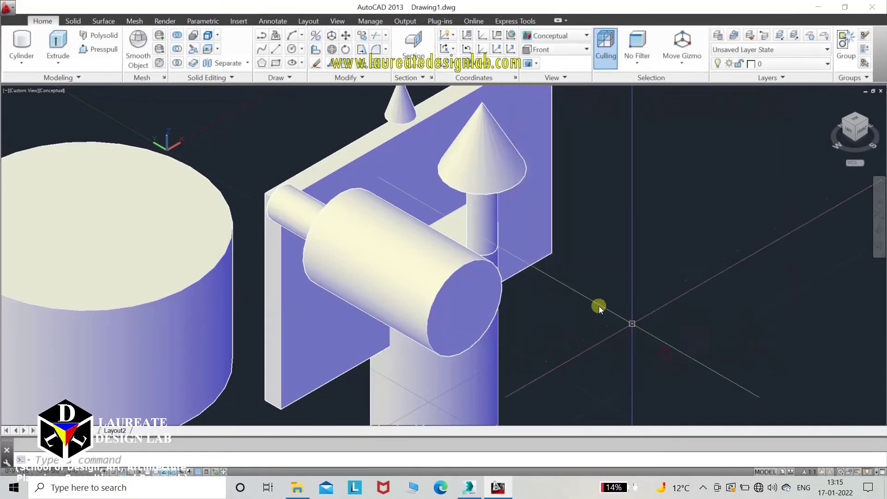
middle_drag(450, 302, 288, 337)
scroll(404, 283, up, 2)
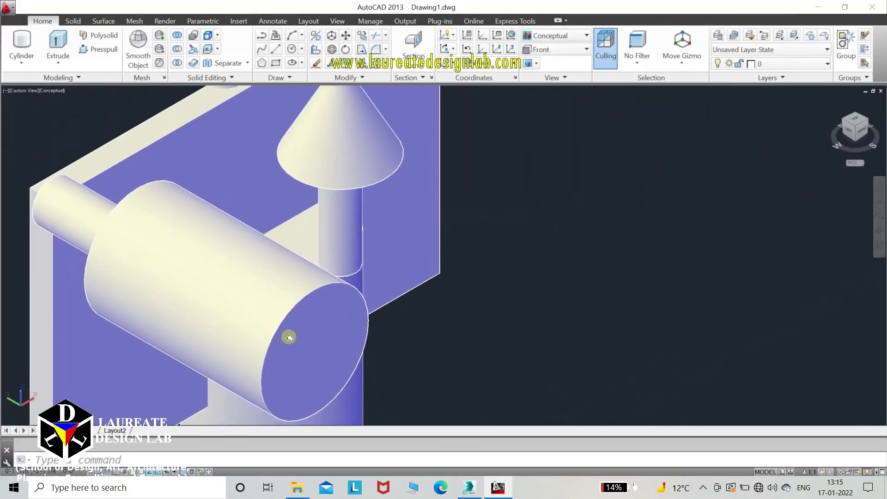
click(26, 44)
click(26, 64)
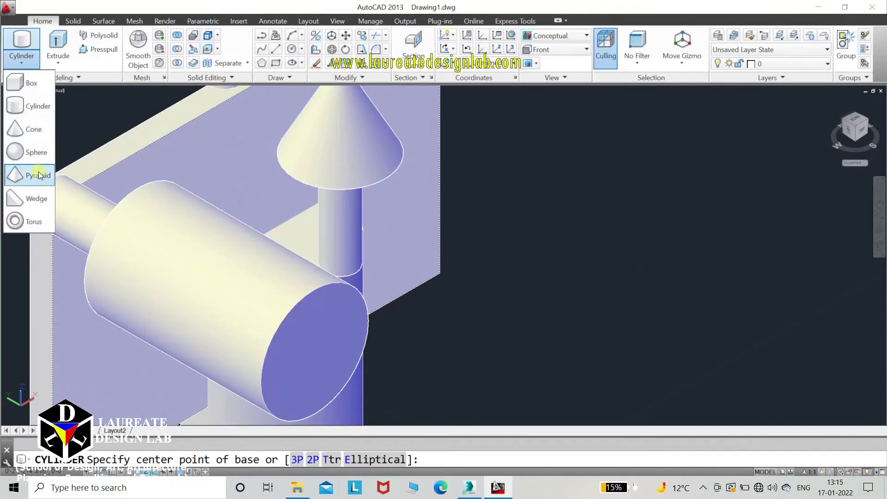
click(28, 222)
middle_drag(434, 329, 610, 214)
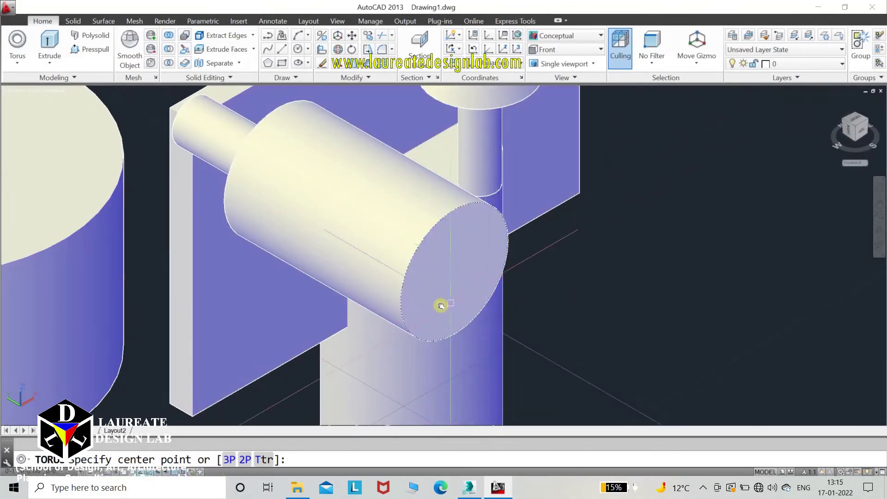
scroll(422, 269, down, 4)
scroll(348, 237, up, 5)
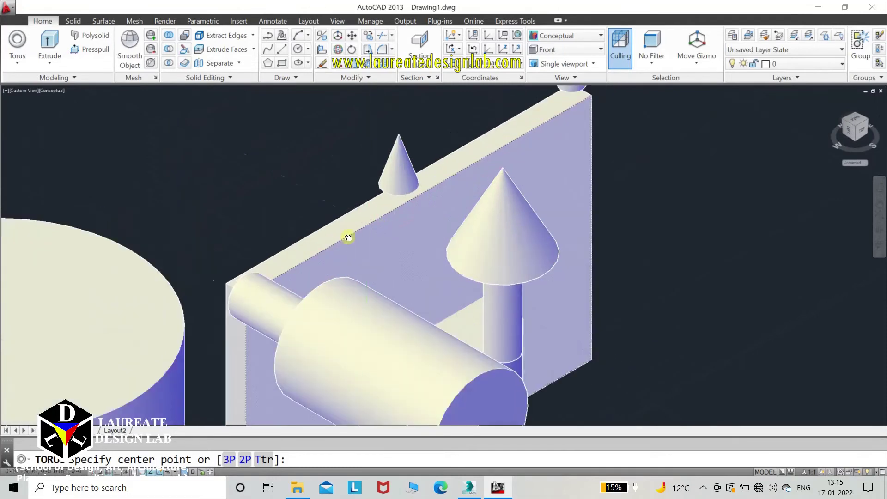
scroll(348, 237, up, 2)
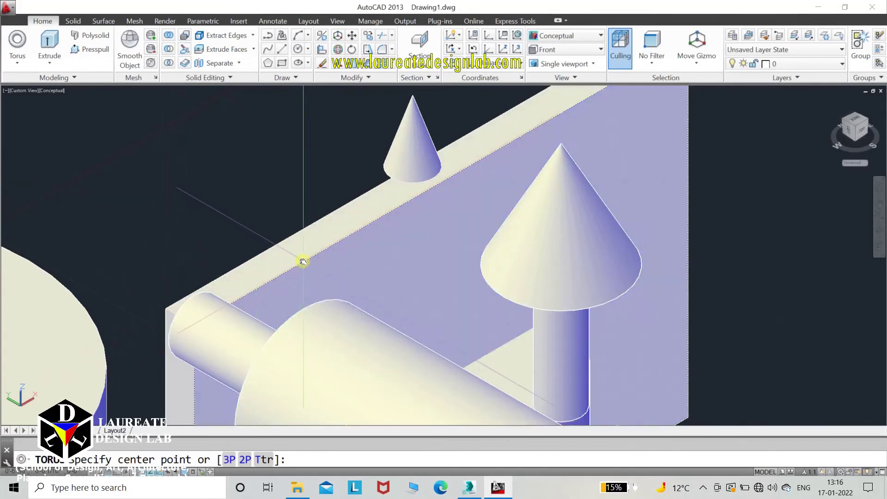
scroll(465, 182, down, 3)
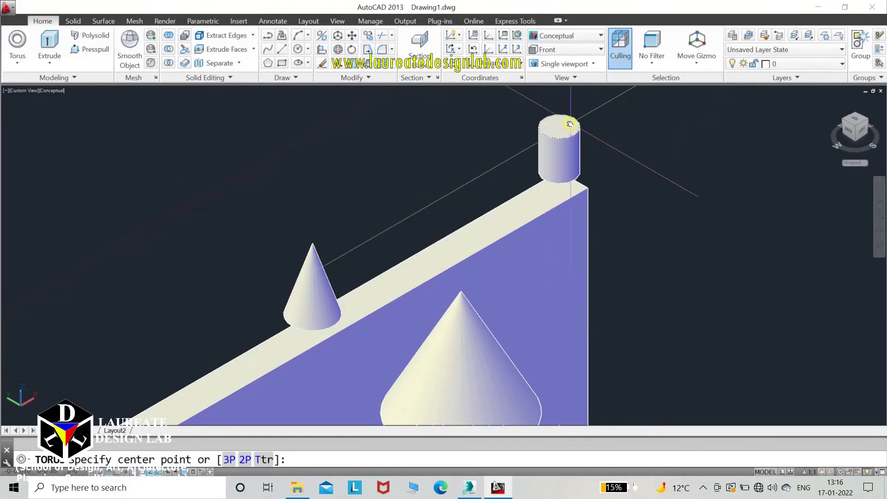
shift+middle_drag(547, 147, 553, 196)
scroll(553, 196, up, 4)
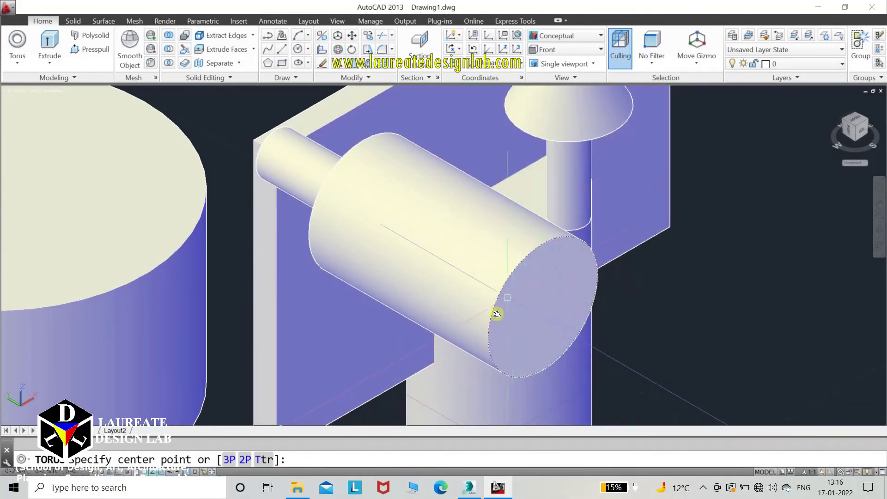
scroll(511, 311, down, 8)
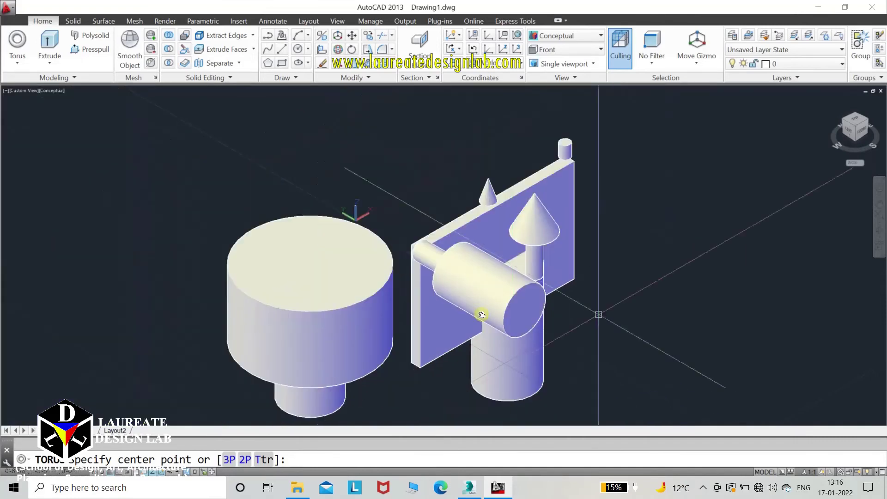
scroll(326, 223, up, 3)
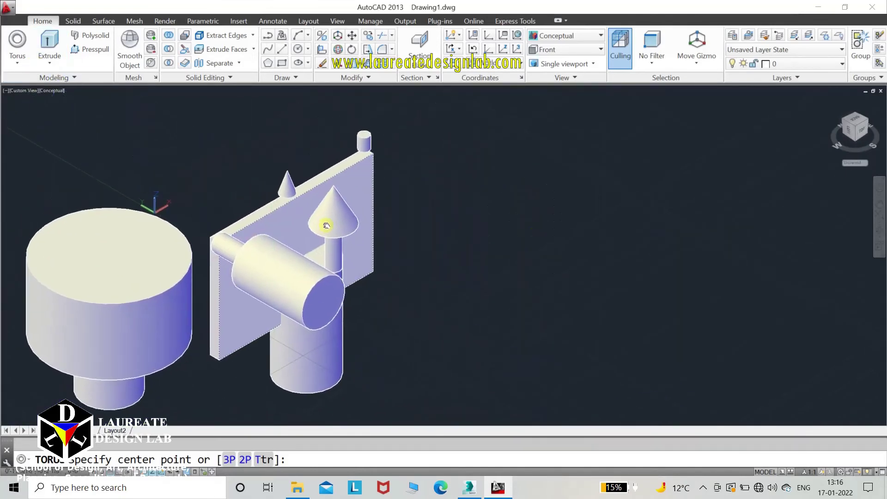
middle_drag(356, 252, 372, 262)
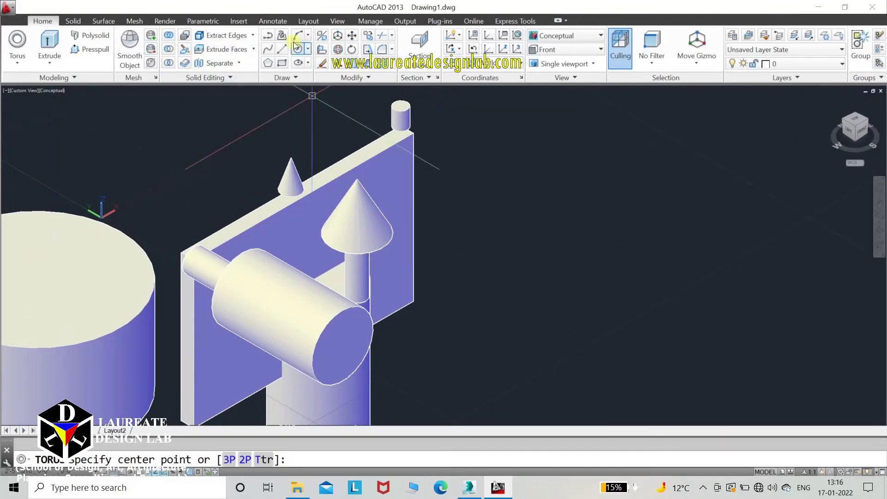
Draw a flat rectangle in the empty area beside the existing solids
click(283, 64)
click(473, 328)
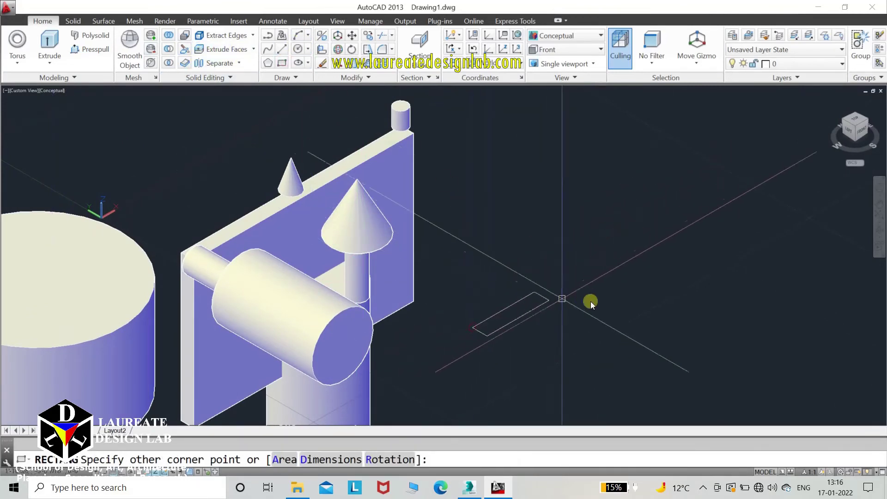
click(685, 301)
middle_drag(685, 301, 610, 247)
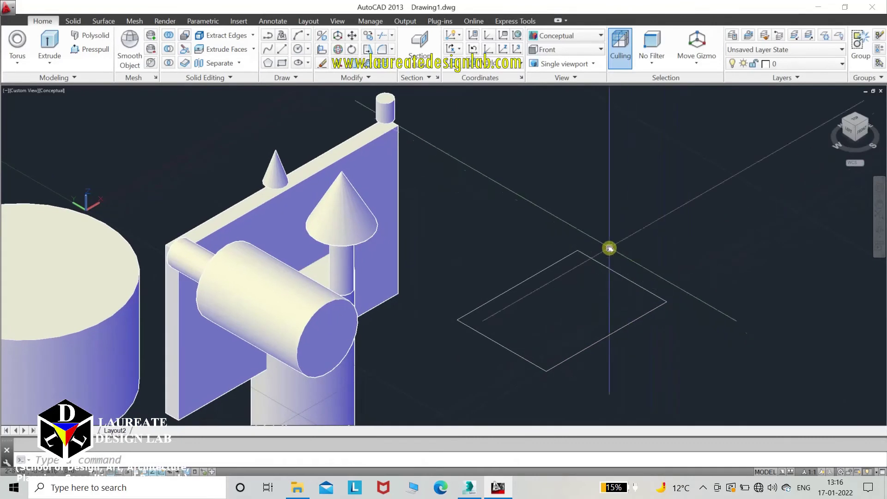
Convert the flat rectangle beside the solids into a region
text(r)
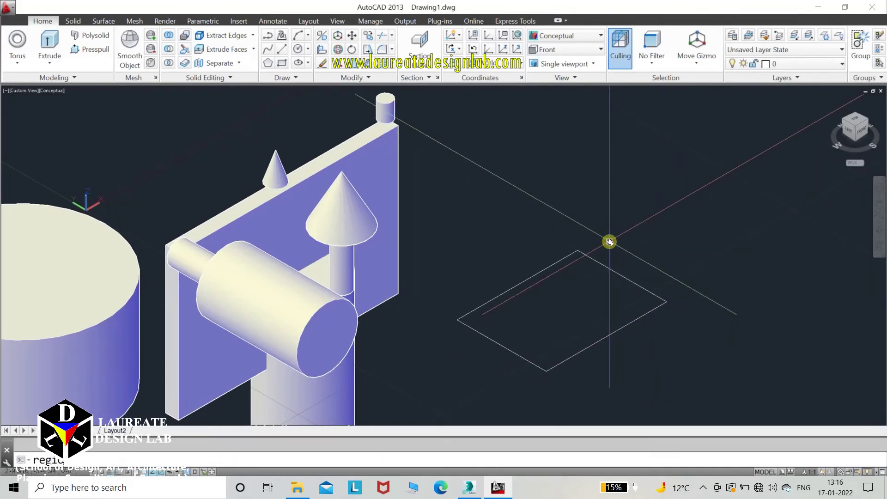
text(egion)
key(Return)
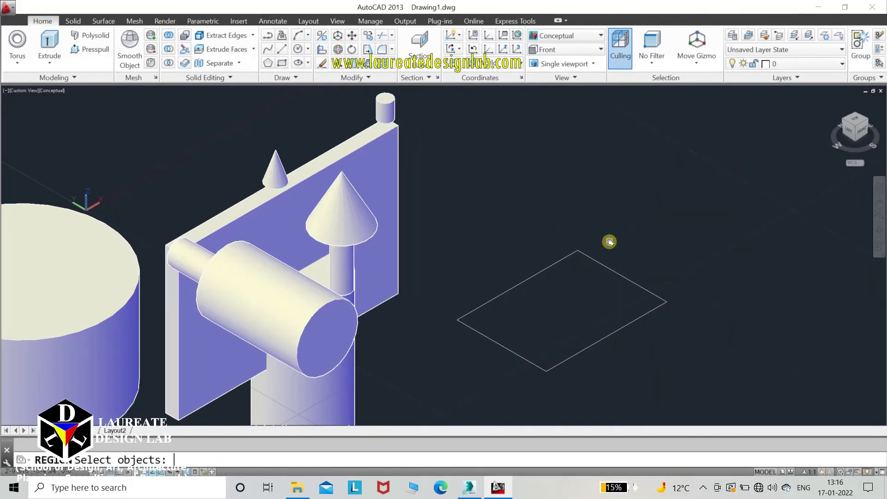
click(605, 269)
key(Return)
scroll(540, 297, up, 3)
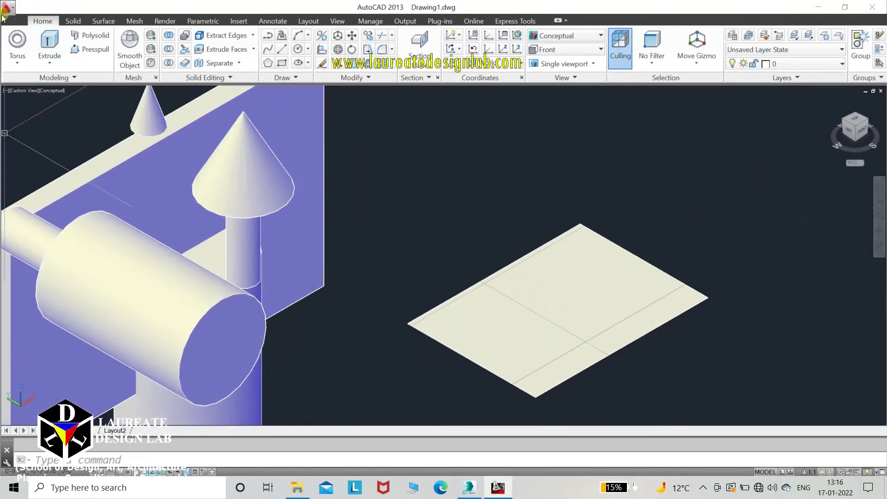
click(15, 64)
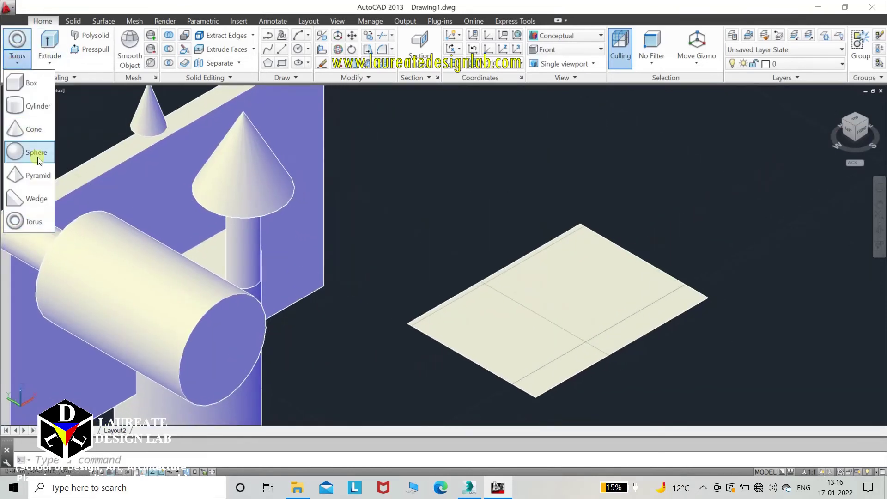
click(37, 109)
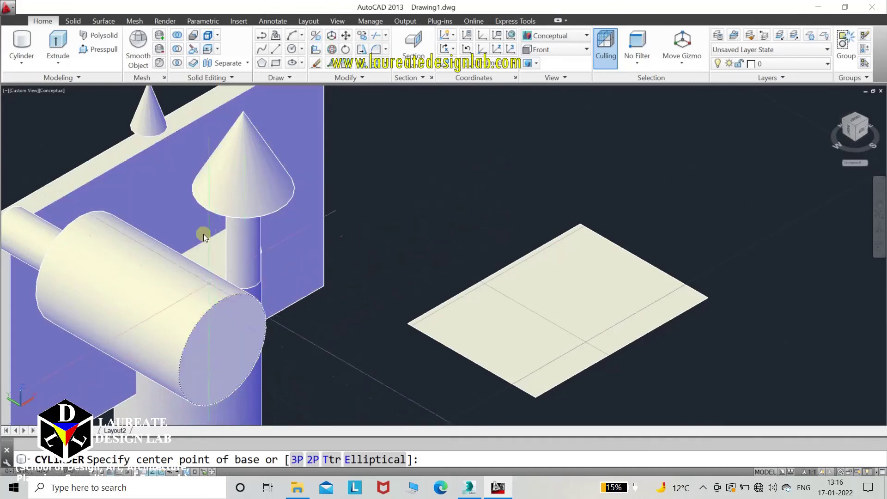
middle_drag(168, 177, 323, 298)
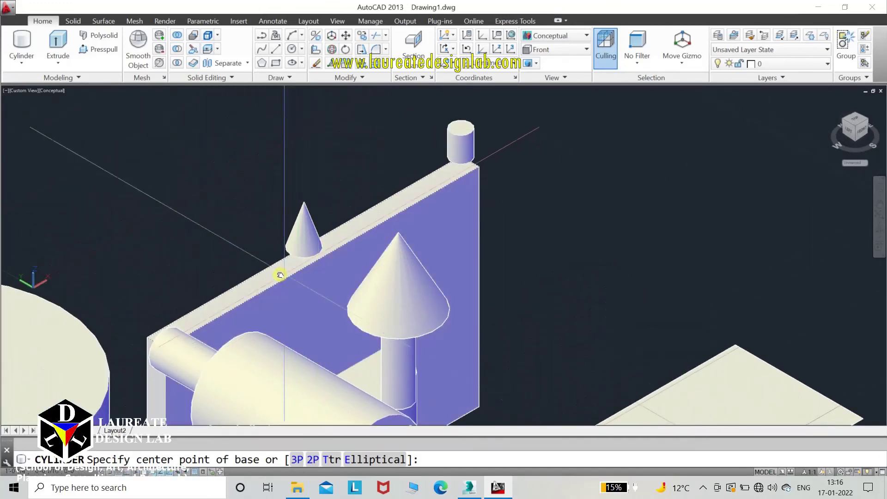
scroll(307, 263, down, 2)
middle_drag(311, 256, 286, 196)
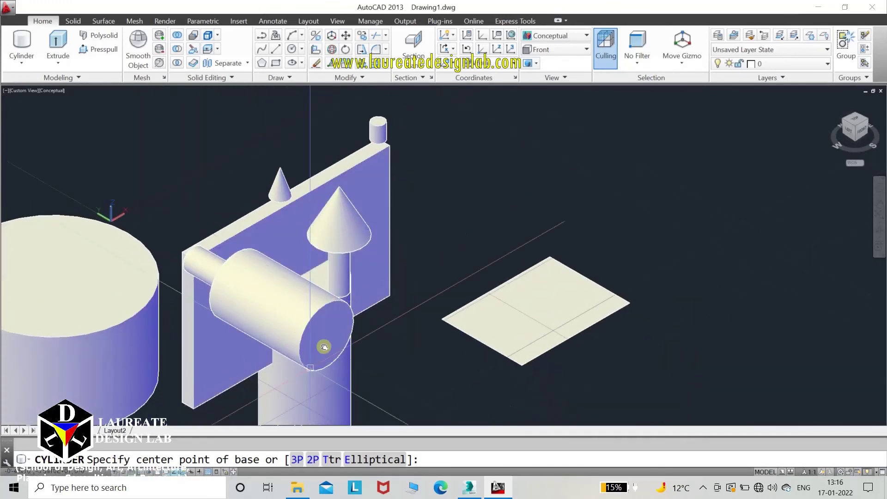
key(Escape)
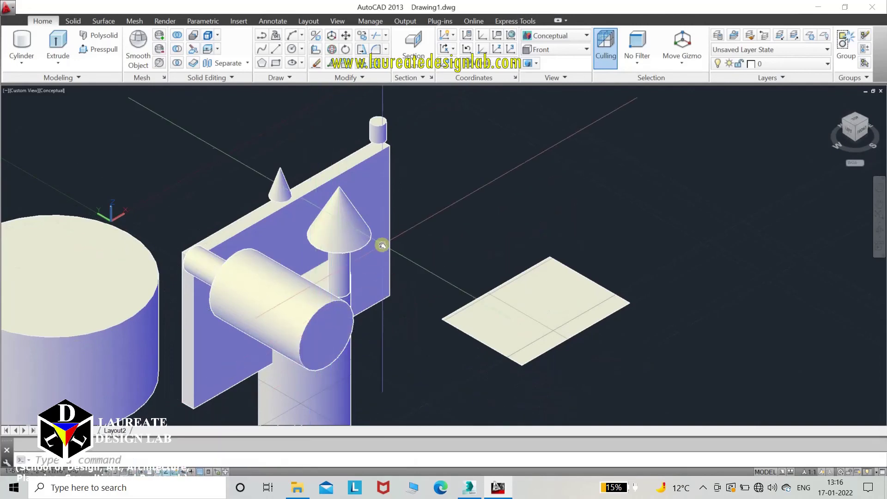
Turn on the Nearest to face 3D object snap mode in the drafting settings
text(ds)
key(Return)
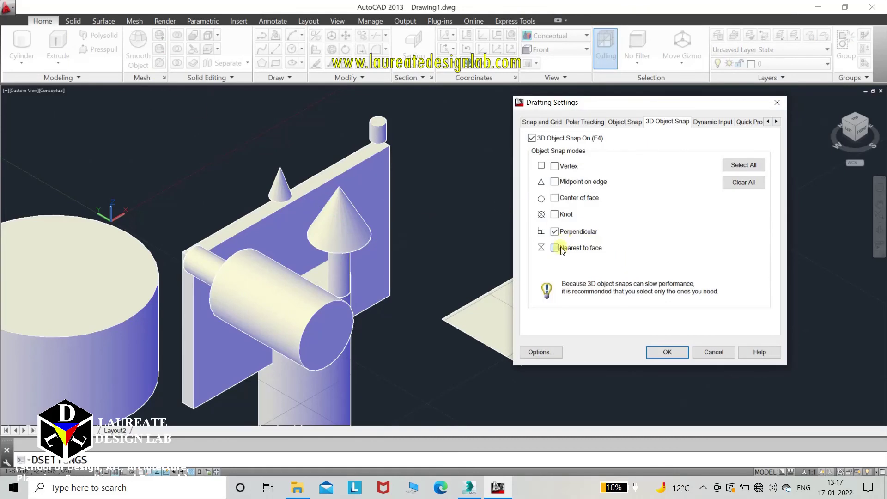
click(682, 352)
Draw an upright cylinder on the box's narrow top face, between the small horizontal cylinder and the cone, with a base wider than that face
middle_drag(402, 246, 476, 245)
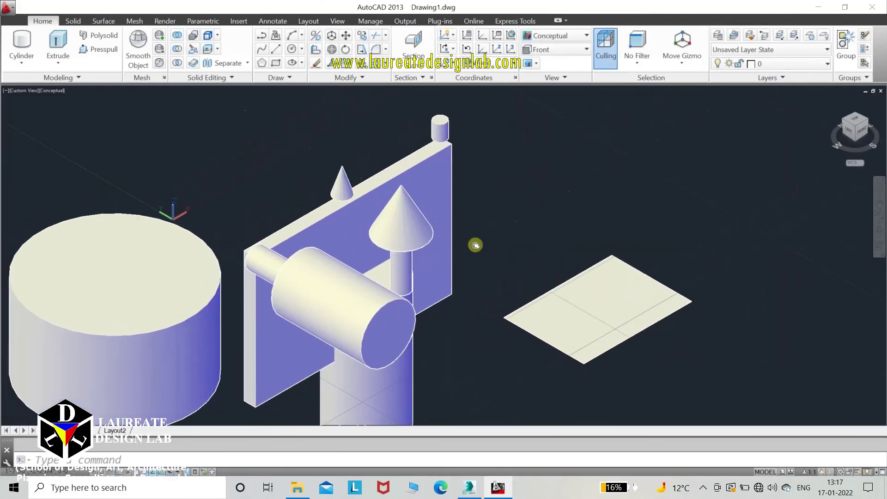
scroll(430, 298, up, 3)
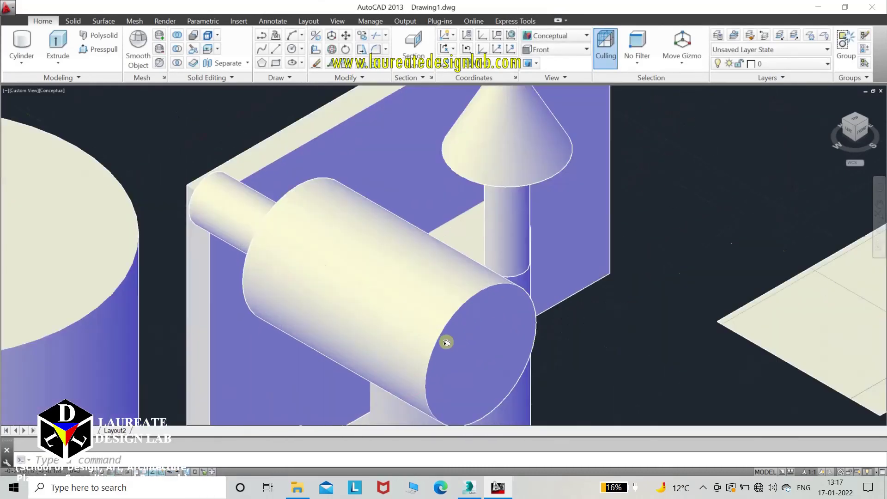
middle_drag(430, 339, 348, 317)
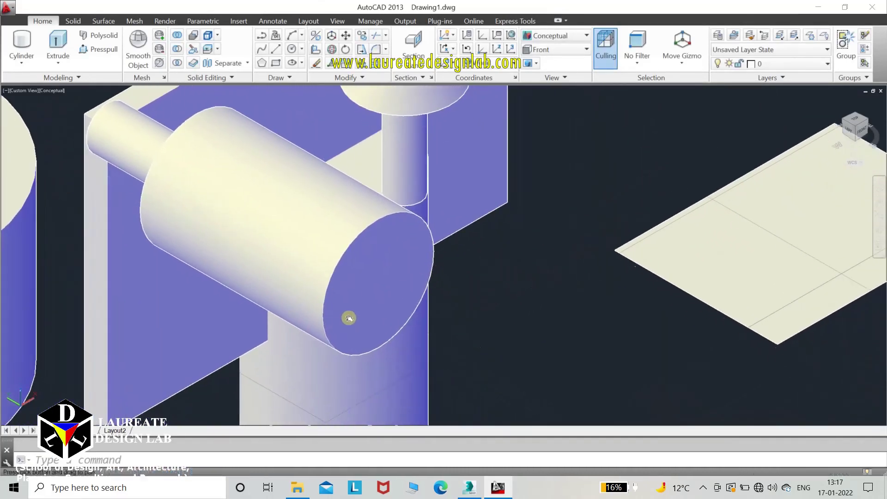
click(23, 40)
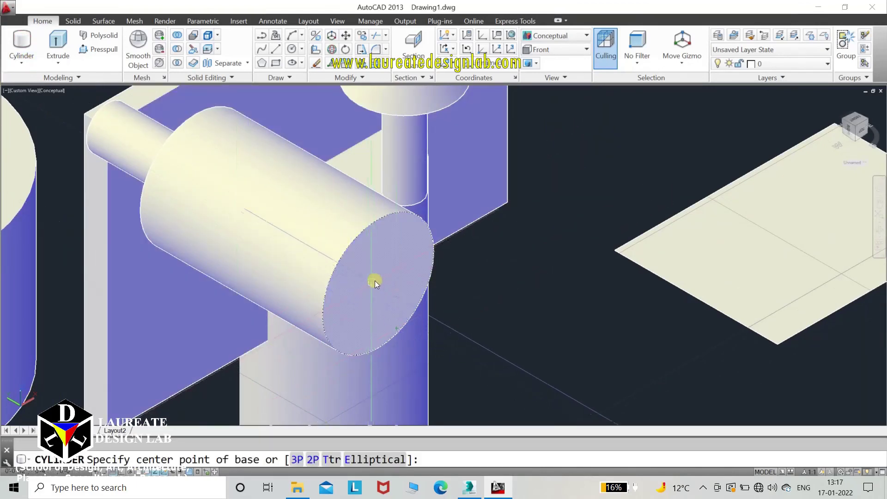
scroll(392, 282, down, 3)
scroll(441, 283, up, 3)
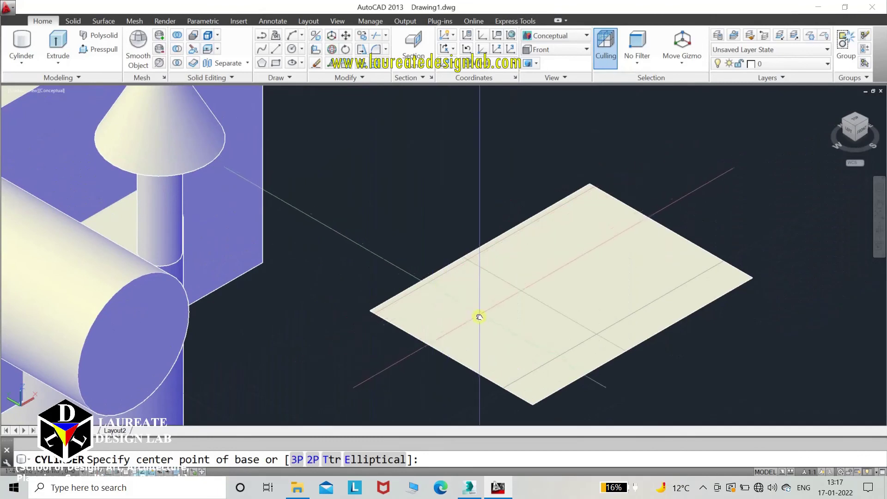
middle_drag(486, 278, 204, 206)
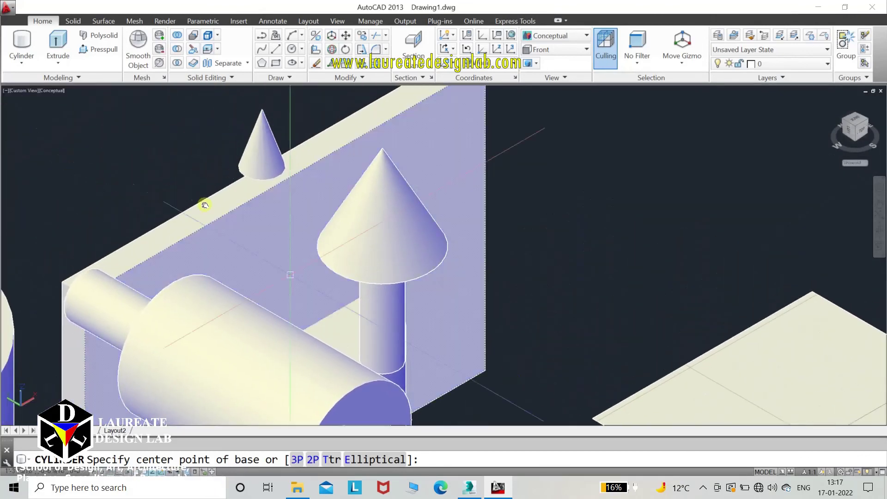
click(158, 239)
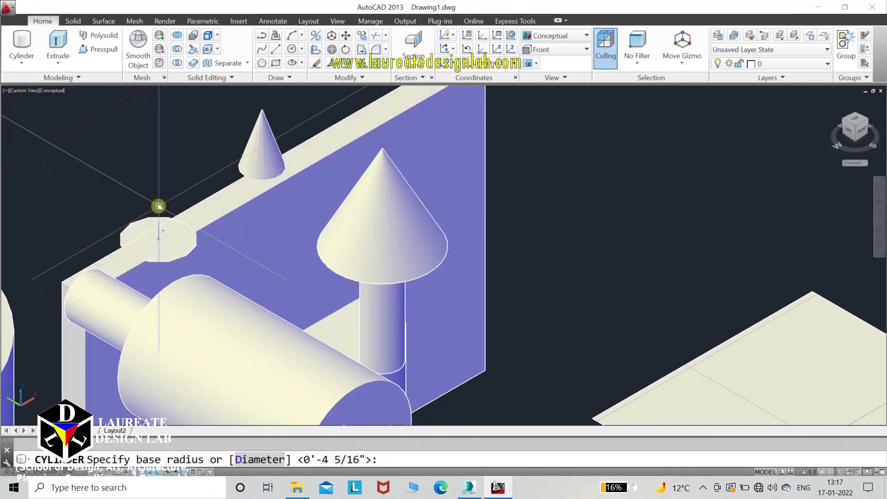
click(159, 204)
click(160, 122)
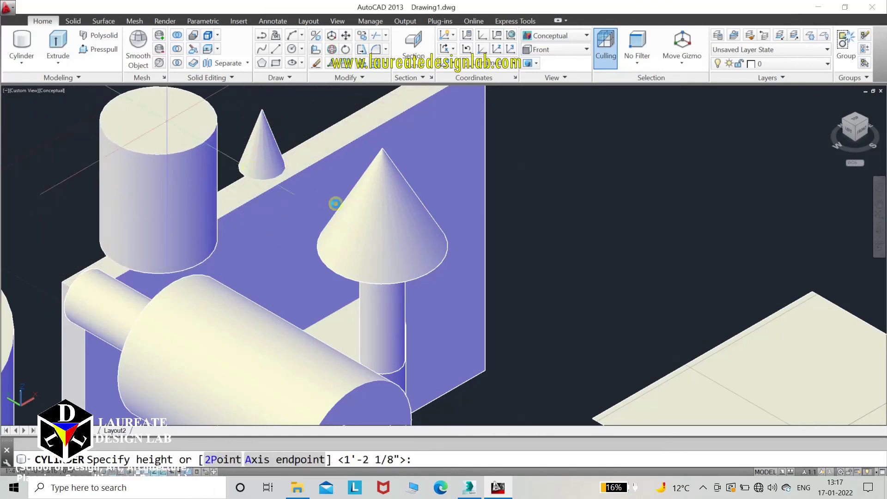